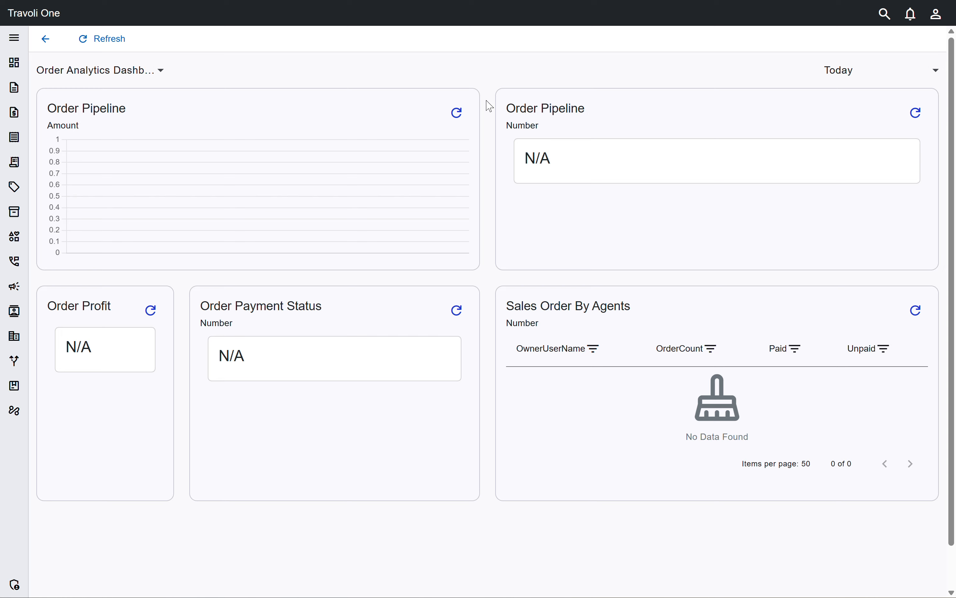
- Go forward to the product trait's rules list and collapse its navigation pane
{"action": "right_click", "coordinate": [490, 106]}
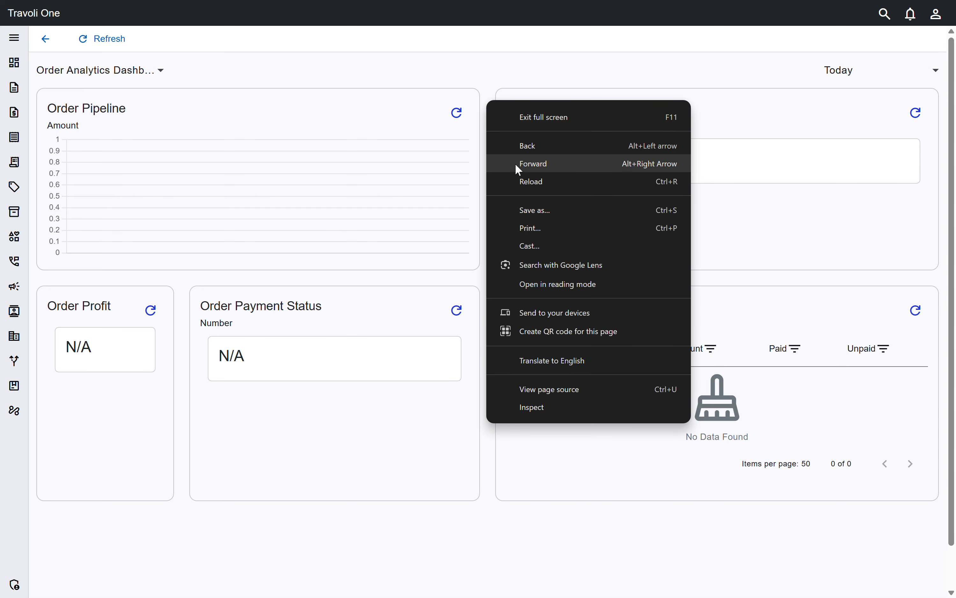
{"action": "left_click", "coordinate": [516, 162]}
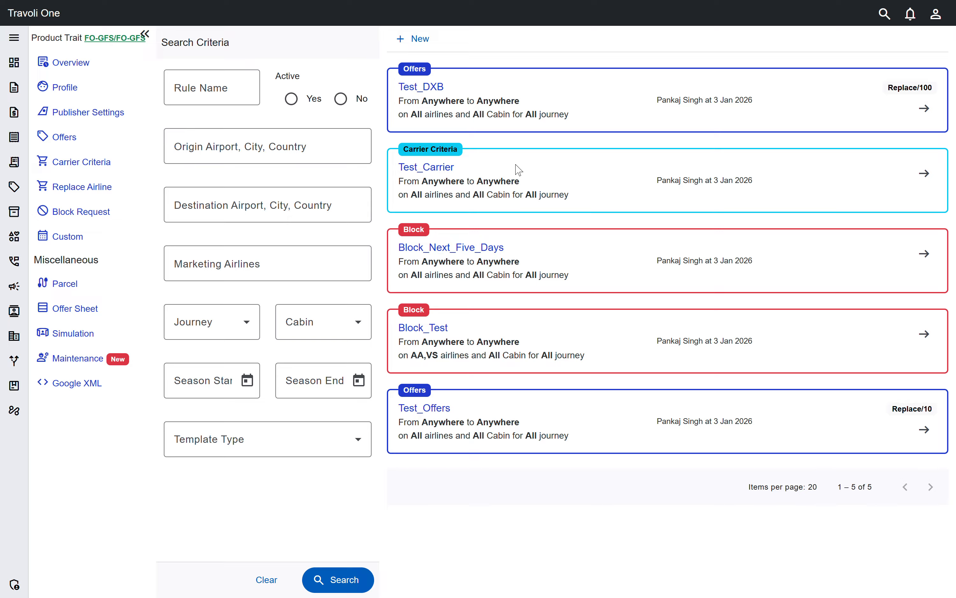
{"action": "left_click", "coordinate": [144, 35]}
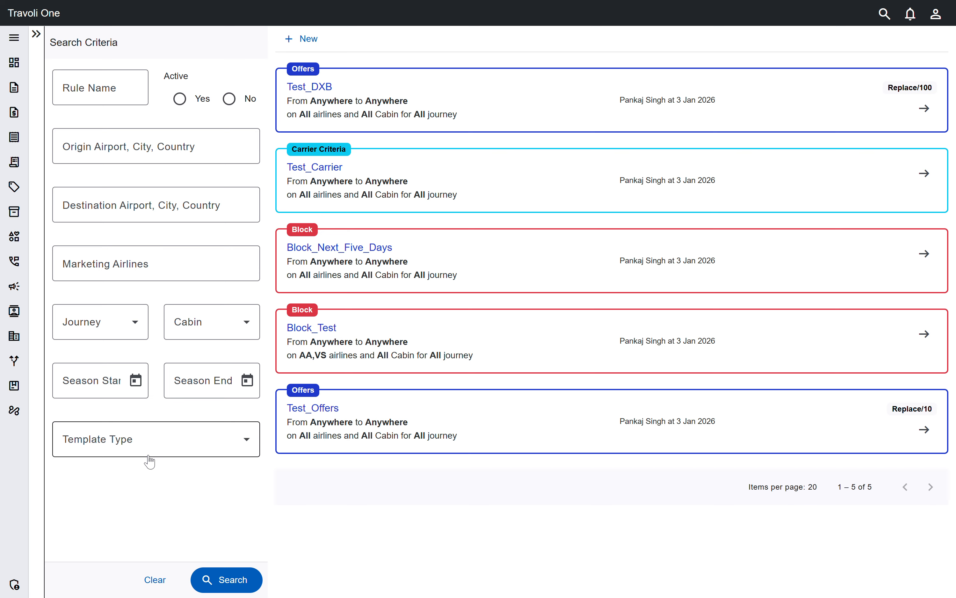
- Review the rule types available for creating a new rule, without creating one
{"action": "left_click", "coordinate": [321, 38]}
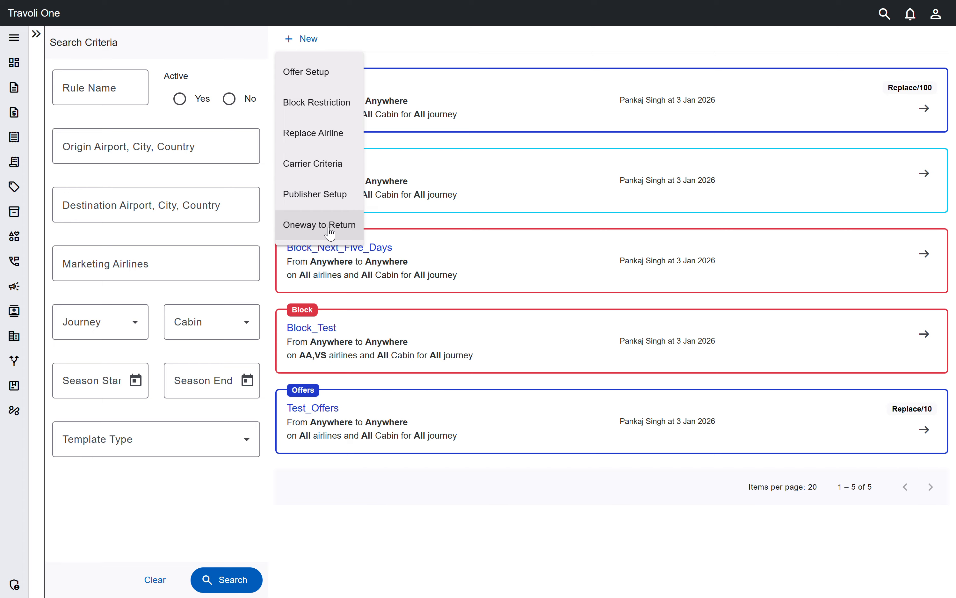
{"action": "left_click", "coordinate": [330, 499]}
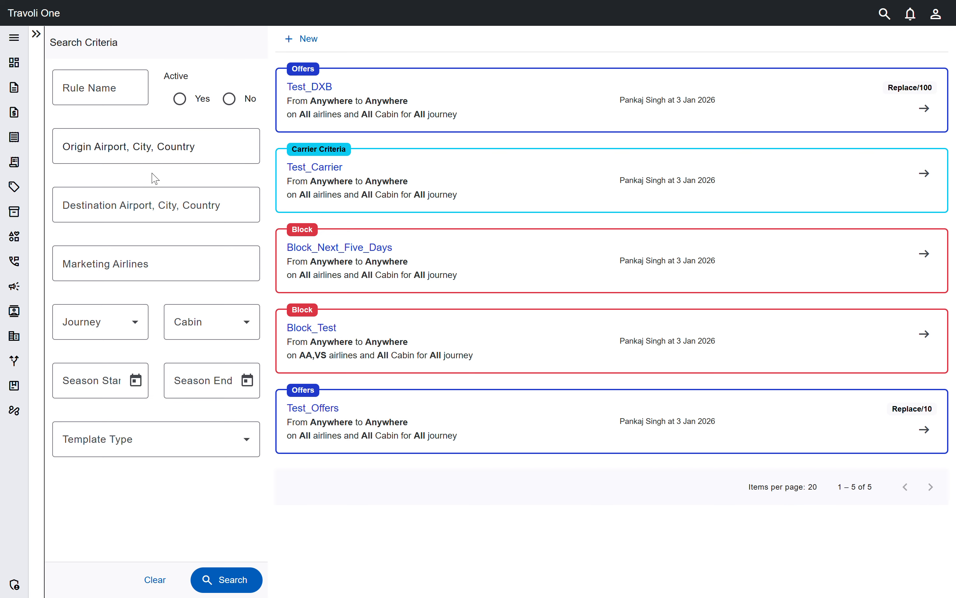
- Search the rules by the Block Restriction template type and clear the search criteria
{"action": "left_click", "coordinate": [141, 146]}
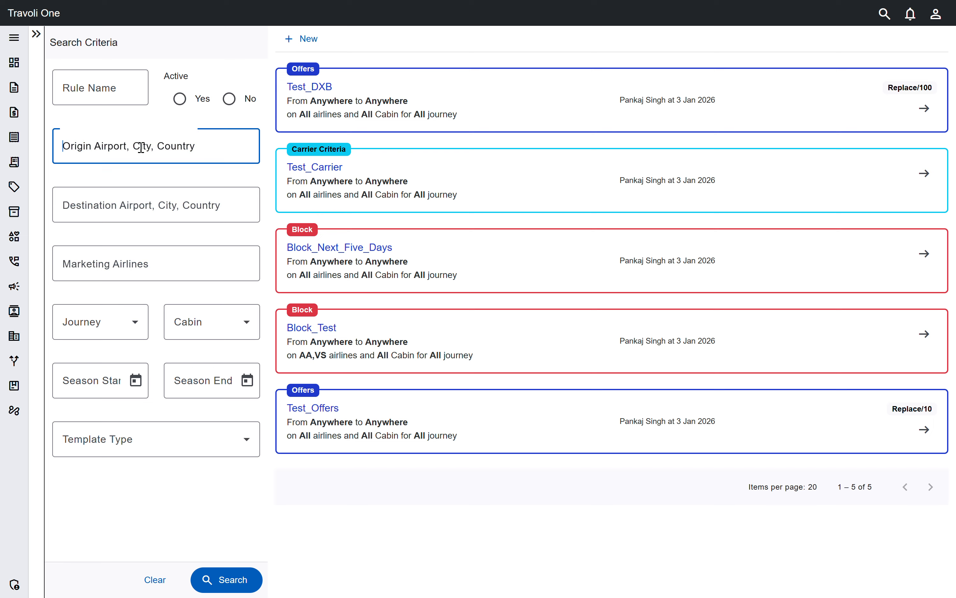
{"action": "left_click", "coordinate": [137, 207]}
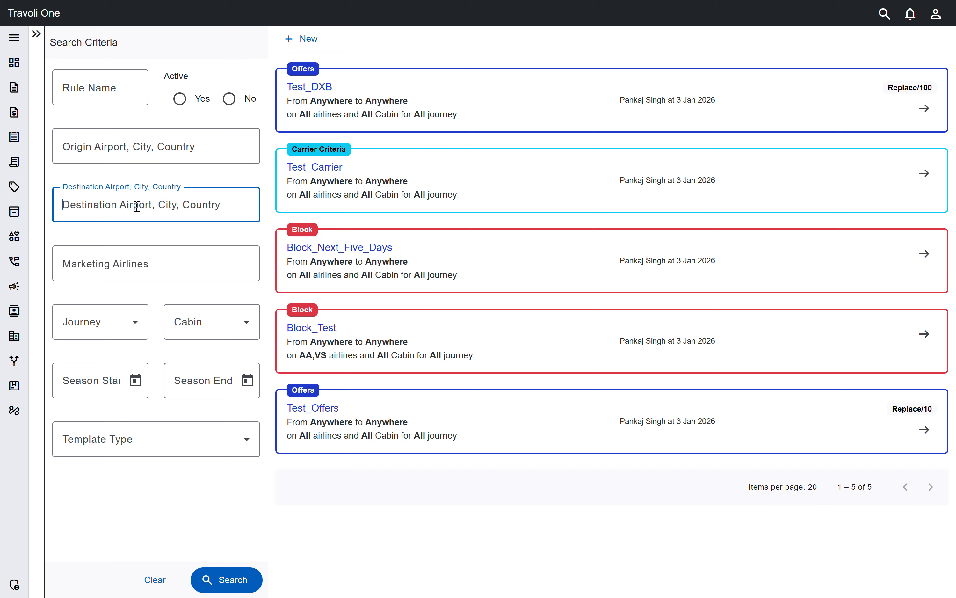
{"action": "left_click", "coordinate": [167, 449]}
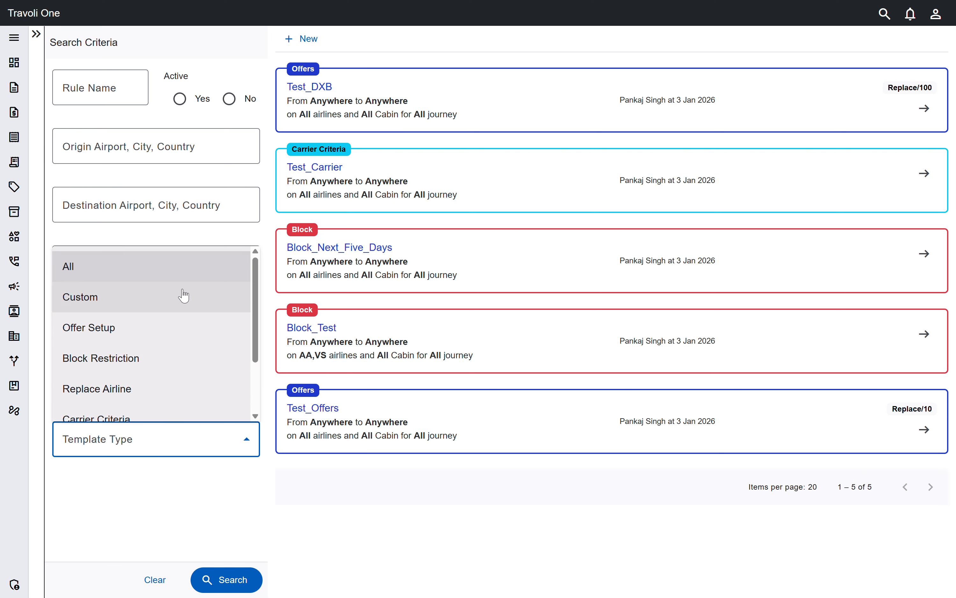
{"action": "left_click", "coordinate": [177, 359]}
{"action": "left_click", "coordinate": [223, 580]}
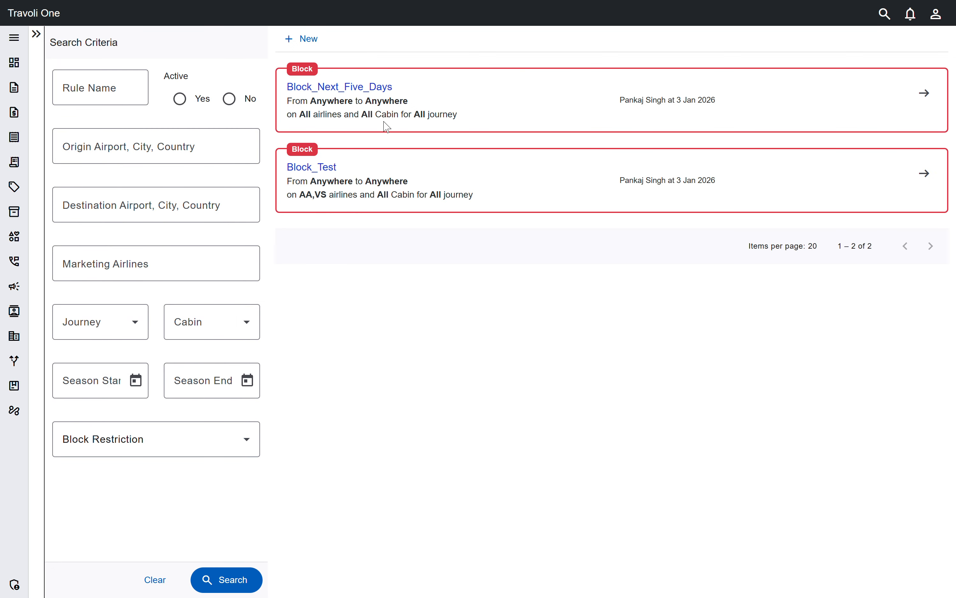
{"action": "left_click", "coordinate": [154, 580]}
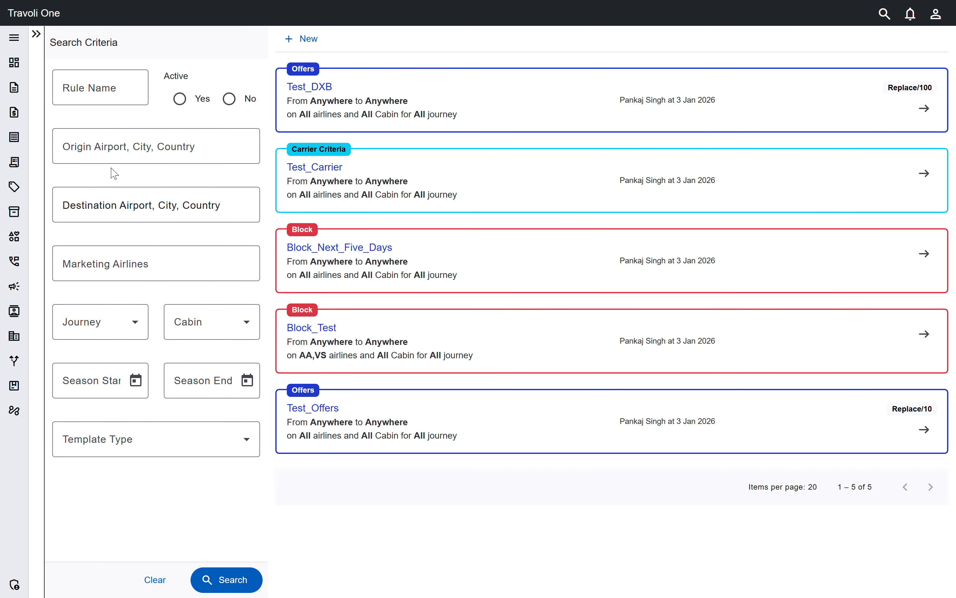
- Search the rules for the destination airport JFK
{"action": "left_click", "coordinate": [103, 200]}
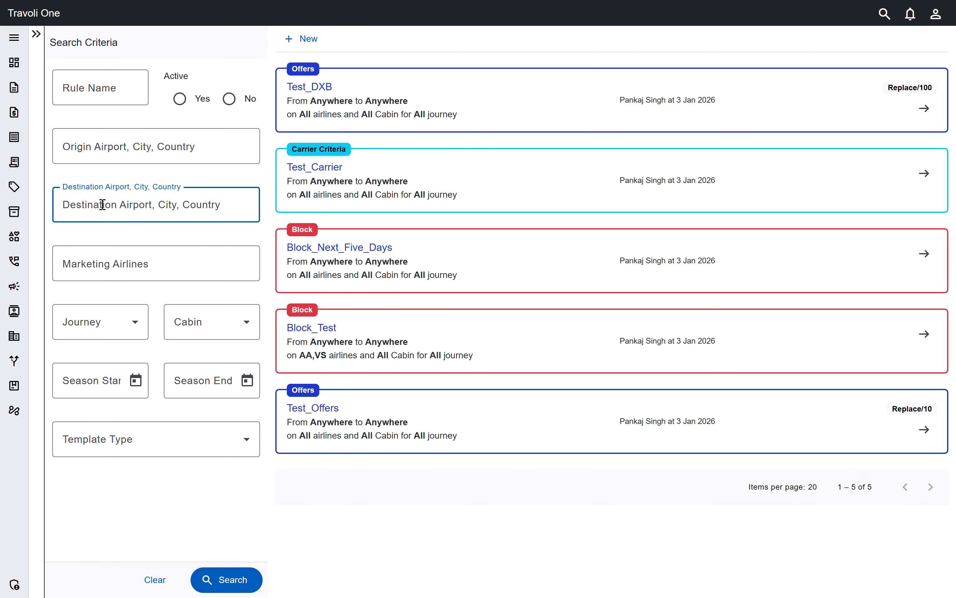
{"action": "key", "text": "Caps_Lock"}
{"action": "type", "text": "JFK"}
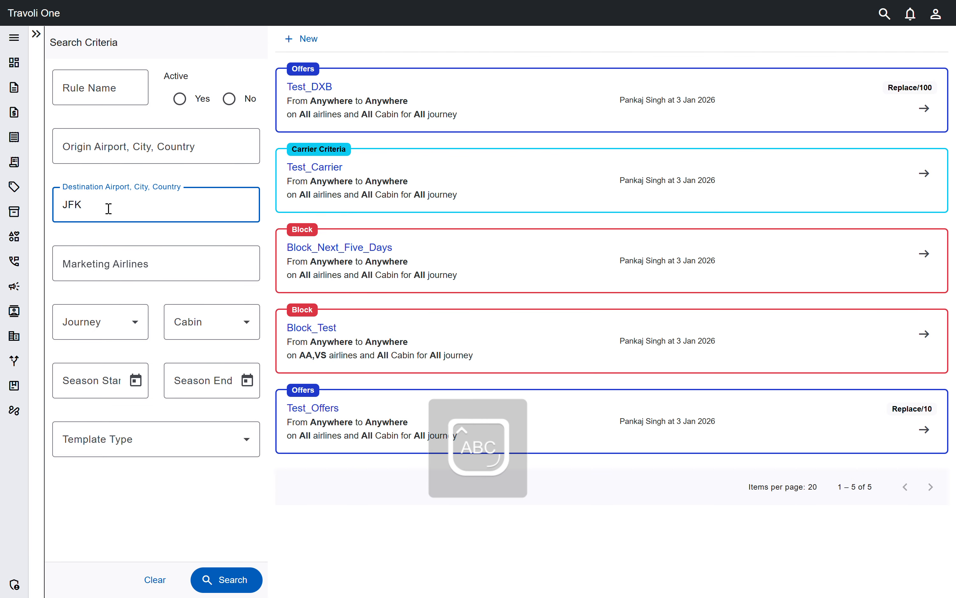
{"action": "left_click", "coordinate": [129, 234]}
{"action": "left_click", "coordinate": [236, 581]}
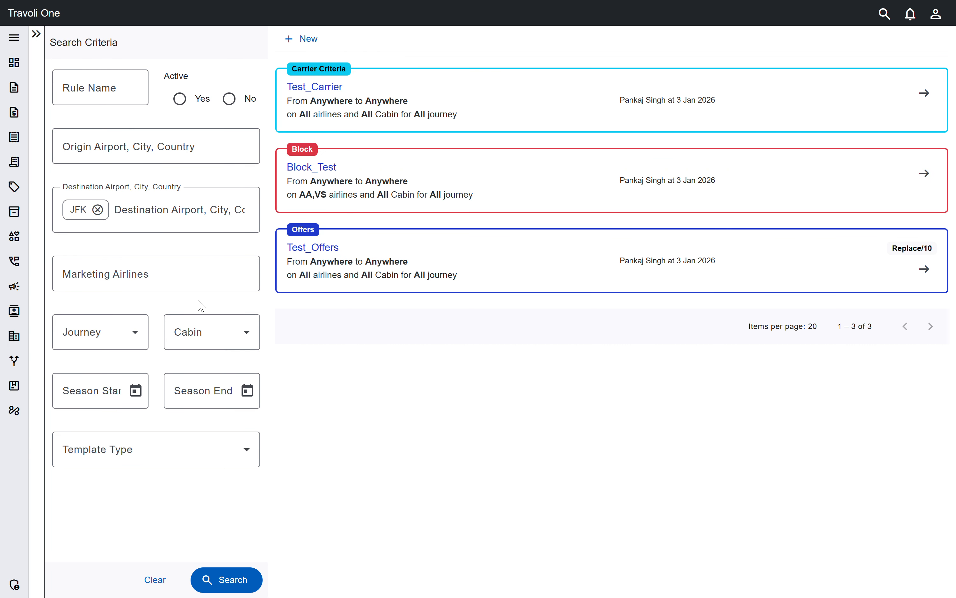
- Review the Test_Carrier rule's criteria, airline codes and preference, and close it without saving
{"action": "left_click", "coordinate": [924, 93]}
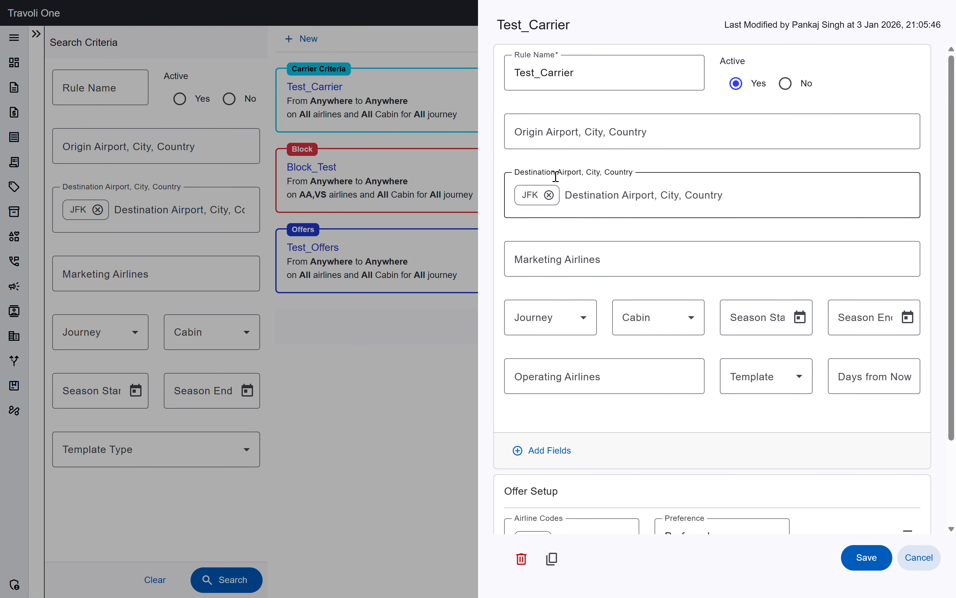
{"action": "scroll", "coordinate": [552, 176], "scroll_direction": "down", "scroll_amount": 1}
{"action": "scroll", "coordinate": [553, 177], "scroll_direction": "down", "scroll_amount": 2}
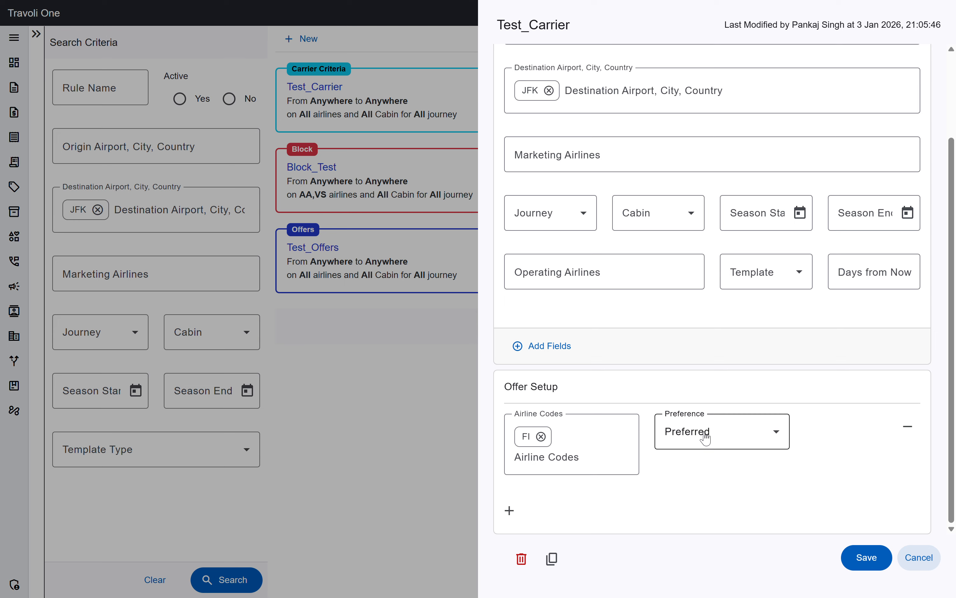
{"action": "scroll", "coordinate": [706, 438], "scroll_direction": "up", "scroll_amount": 3}
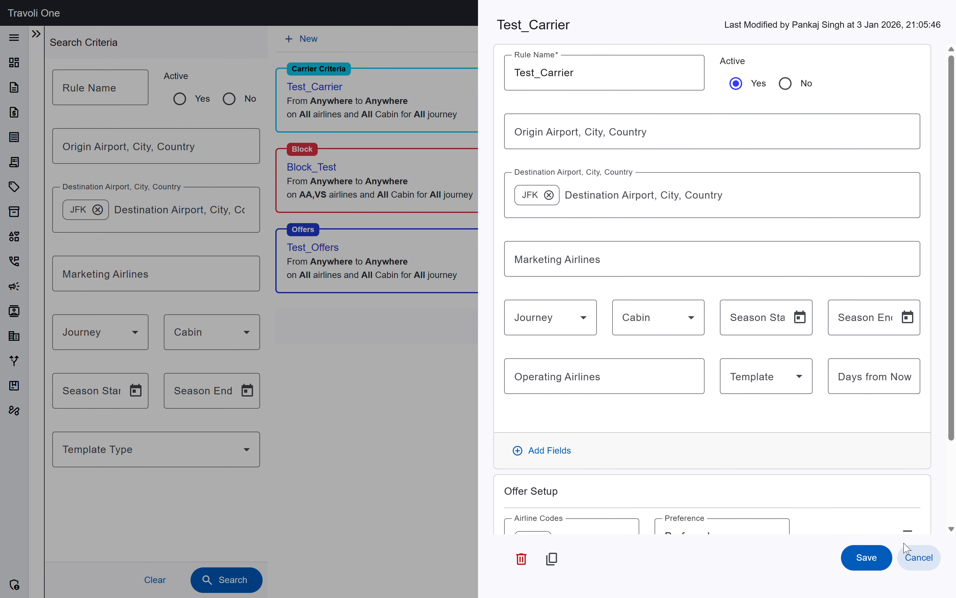
{"action": "left_click", "coordinate": [930, 568]}
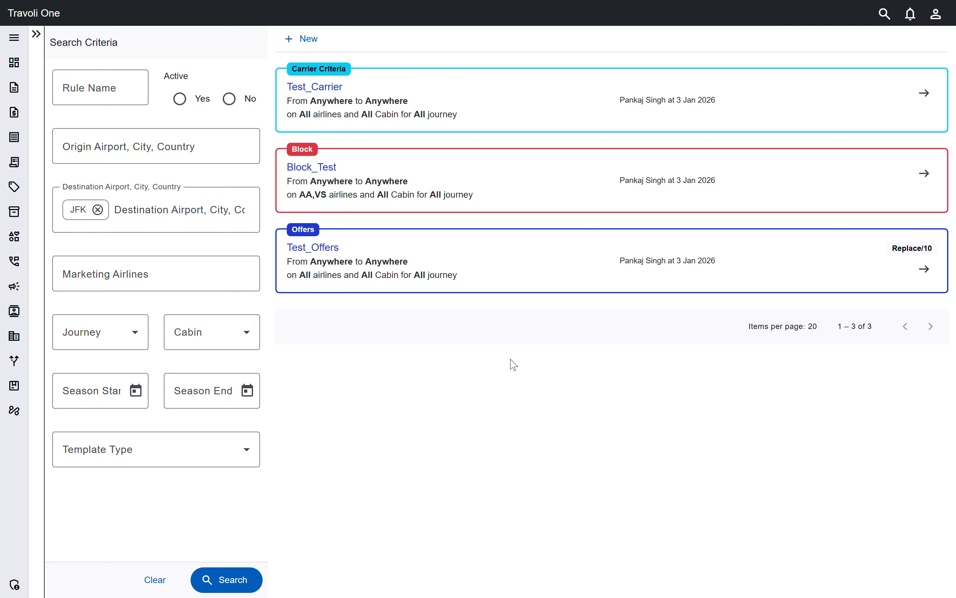
- Review the Block_Test rule's destination, marketing airlines and block settings, and close it without saving
{"action": "left_click", "coordinate": [927, 172]}
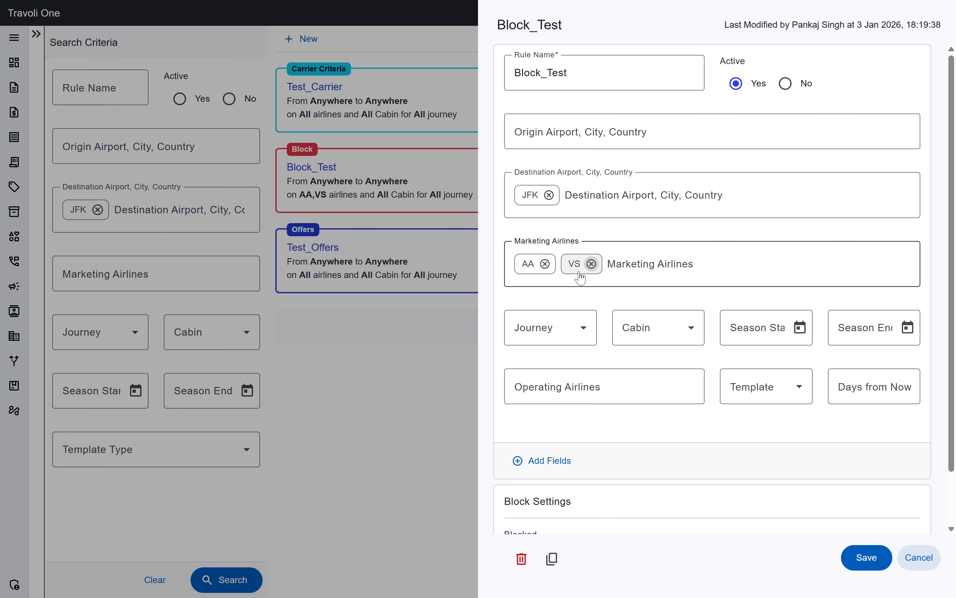
{"action": "scroll", "coordinate": [580, 279], "scroll_direction": "down", "scroll_amount": 1}
{"action": "scroll", "coordinate": [580, 279], "scroll_direction": "down", "scroll_amount": 3}
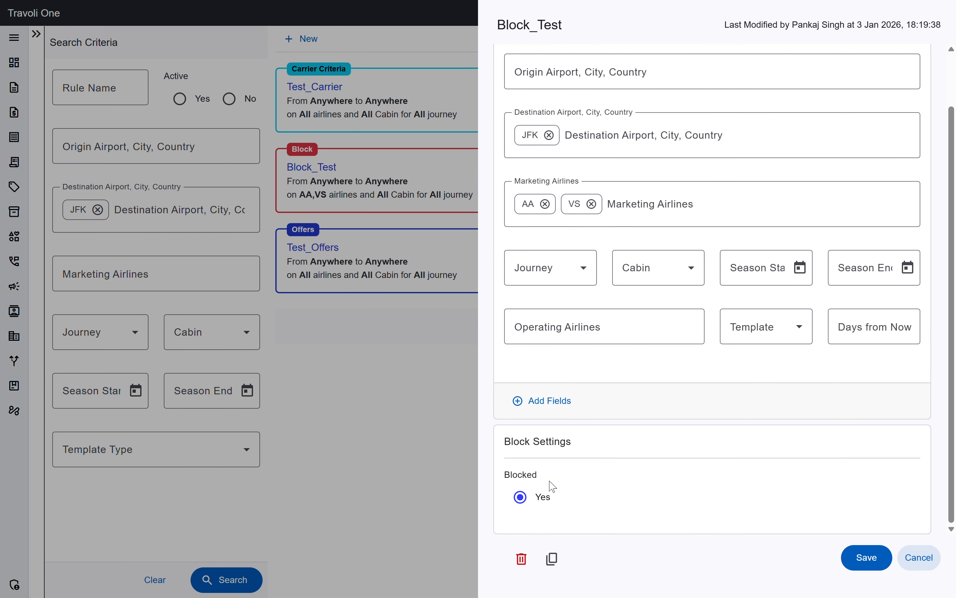
{"action": "left_click", "coordinate": [912, 559]}
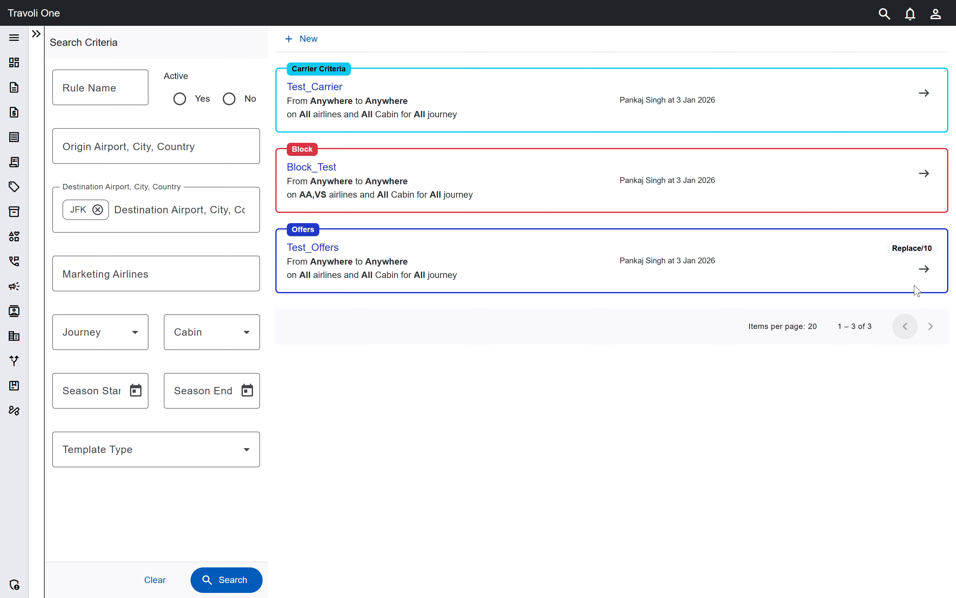
- Review the Test_Offers rule's route and fare setup, close it without saving, and clear the search criteria
{"action": "left_click", "coordinate": [923, 270]}
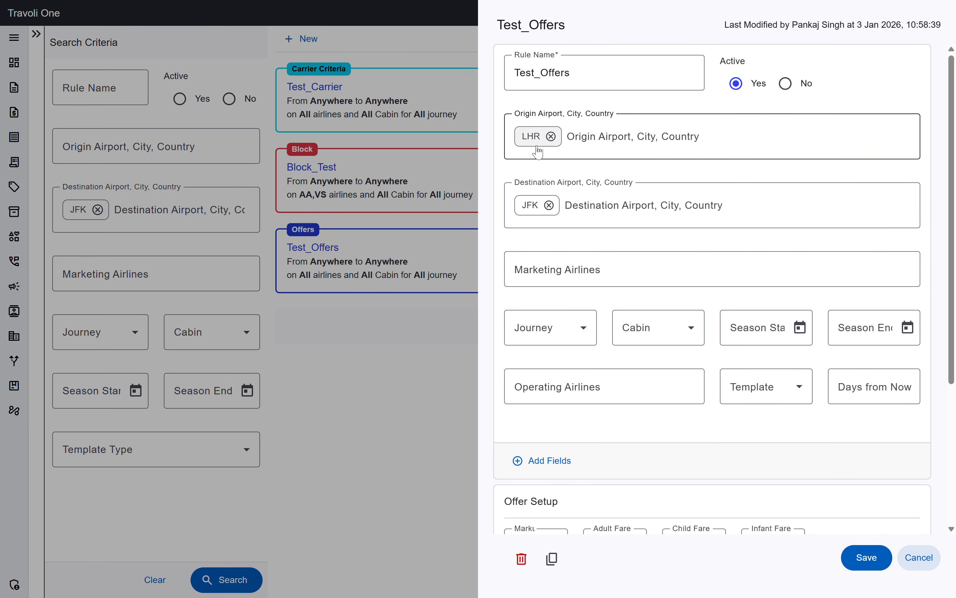
{"action": "scroll", "coordinate": [578, 334], "scroll_direction": "down", "scroll_amount": 2}
{"action": "scroll", "coordinate": [578, 334], "scroll_direction": "down", "scroll_amount": 9}
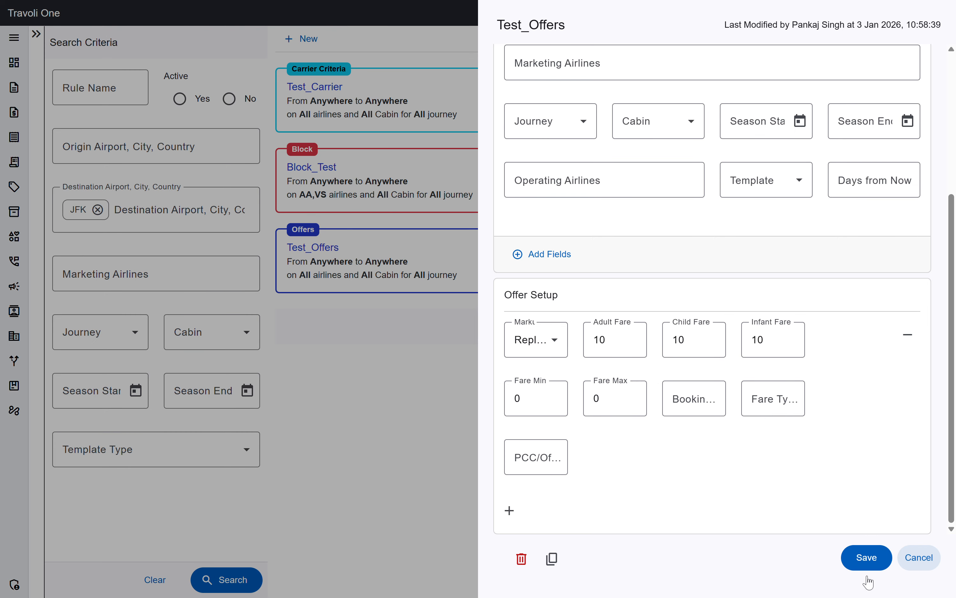
{"action": "left_click", "coordinate": [927, 558]}
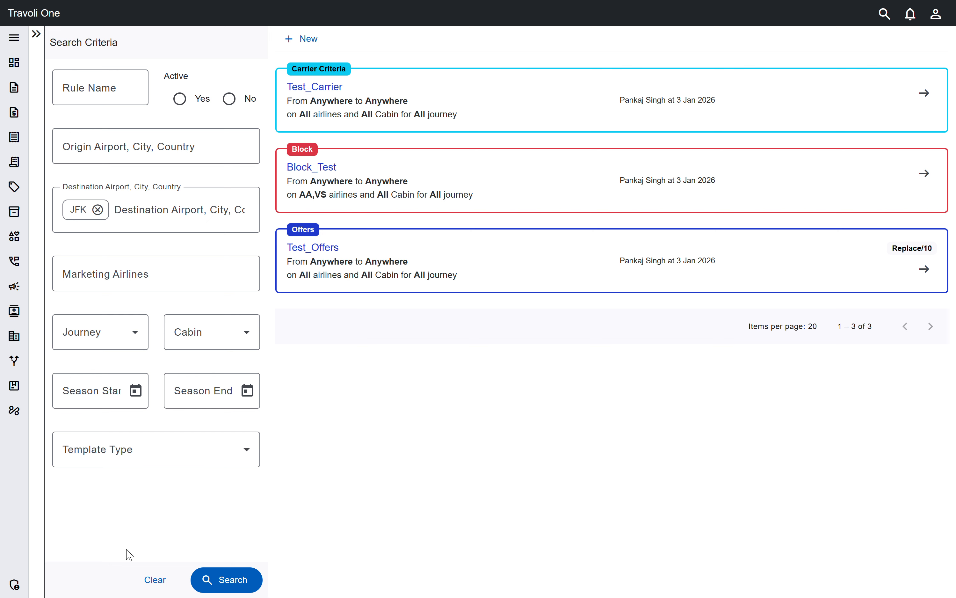
{"action": "left_click", "coordinate": [153, 579]}
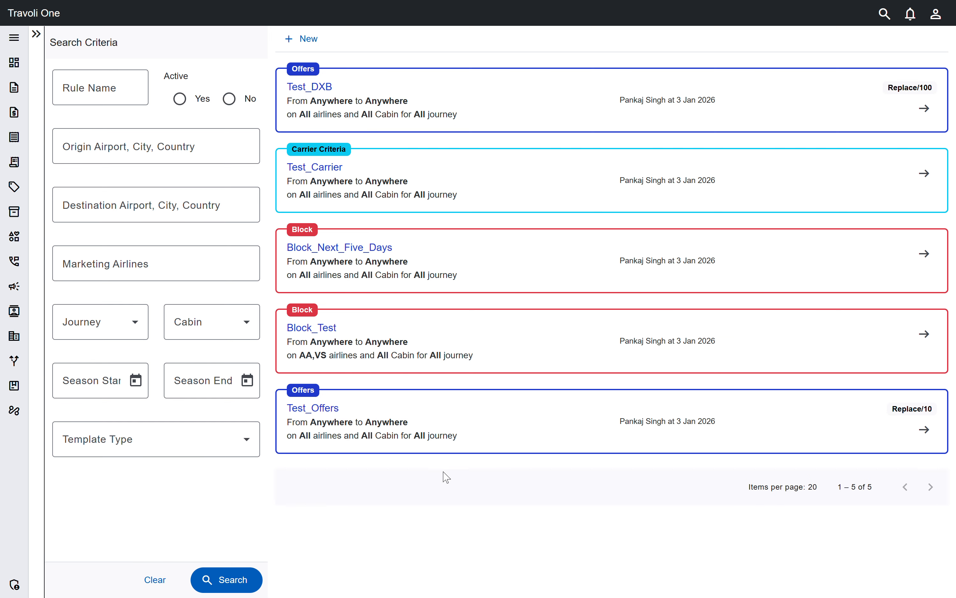
- Switch to the Travoli Demo site, search economy round-trip flights LHR to JFK for 1/11/2026 – 1/18/2026, and check the first result's fare
{"action": "key", "text": "alt+Tab"}
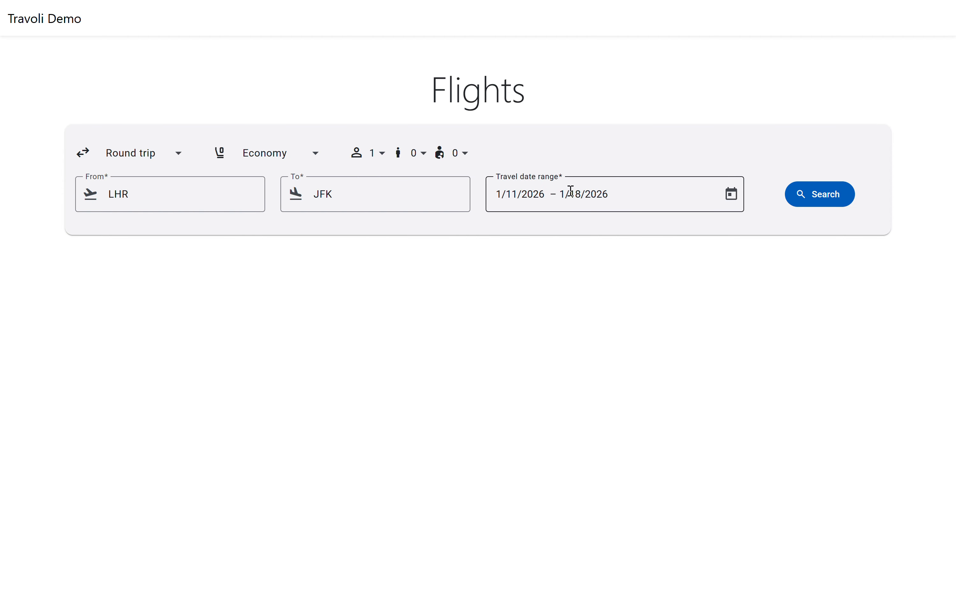
{"action": "left_click", "coordinate": [743, 201]}
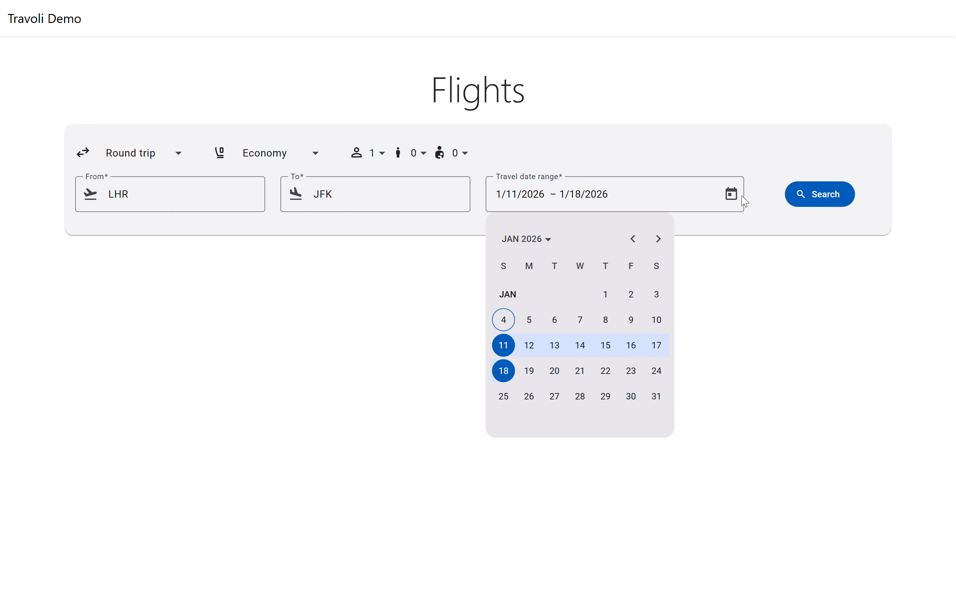
{"action": "left_click", "coordinate": [748, 294]}
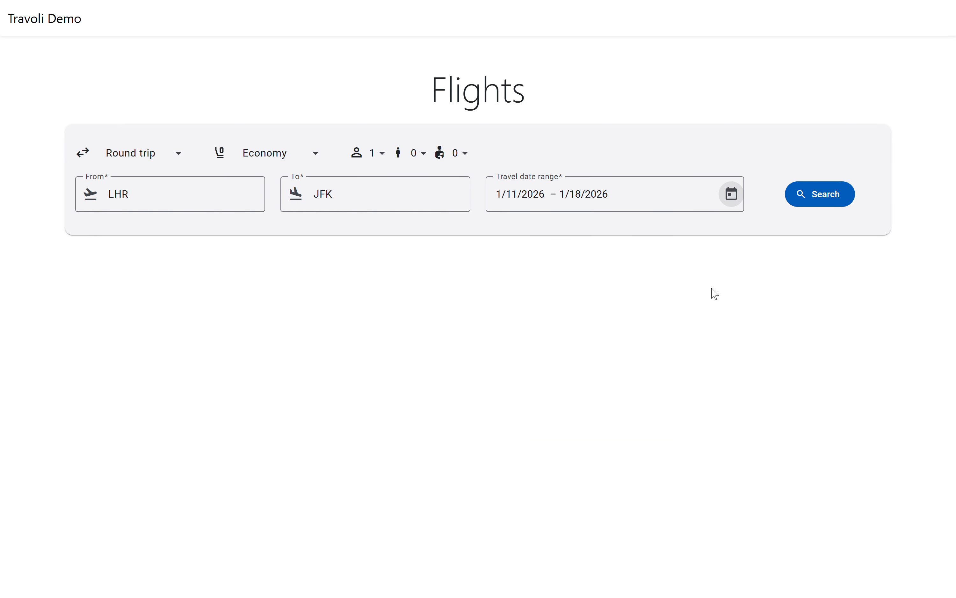
{"action": "left_click", "coordinate": [822, 199]}
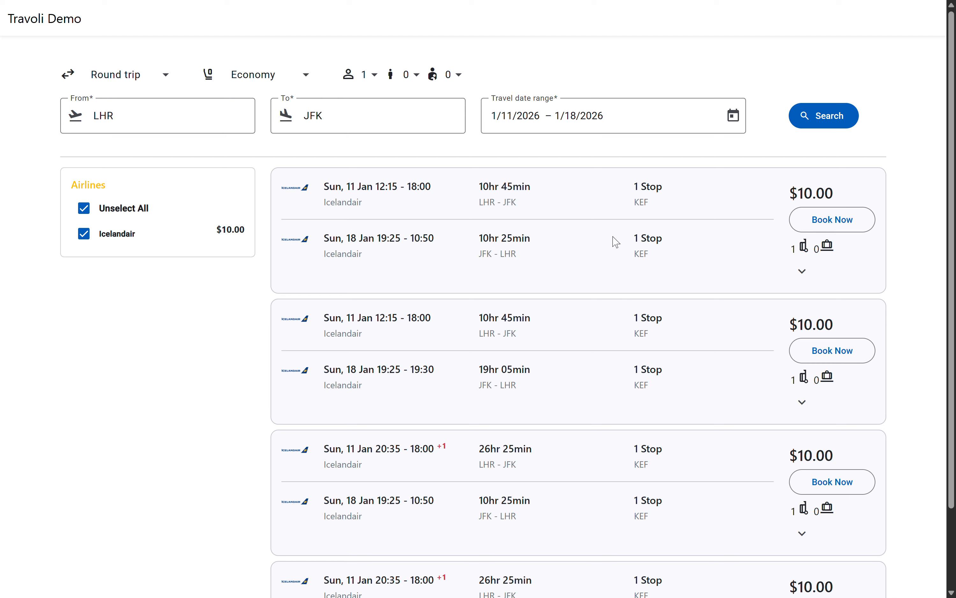
{"action": "double_click", "coordinate": [799, 194]}
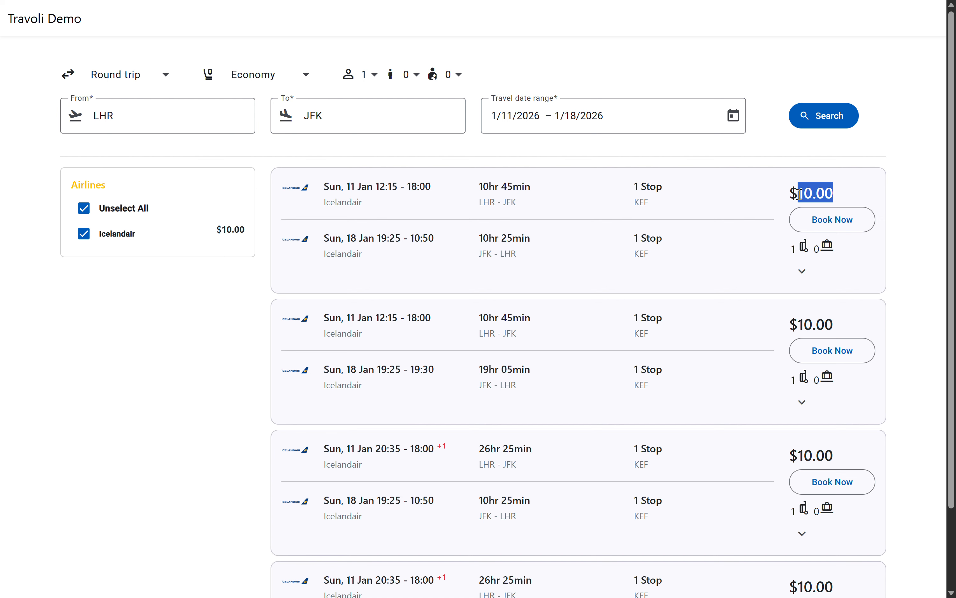
{"action": "left_click", "coordinate": [728, 208]}
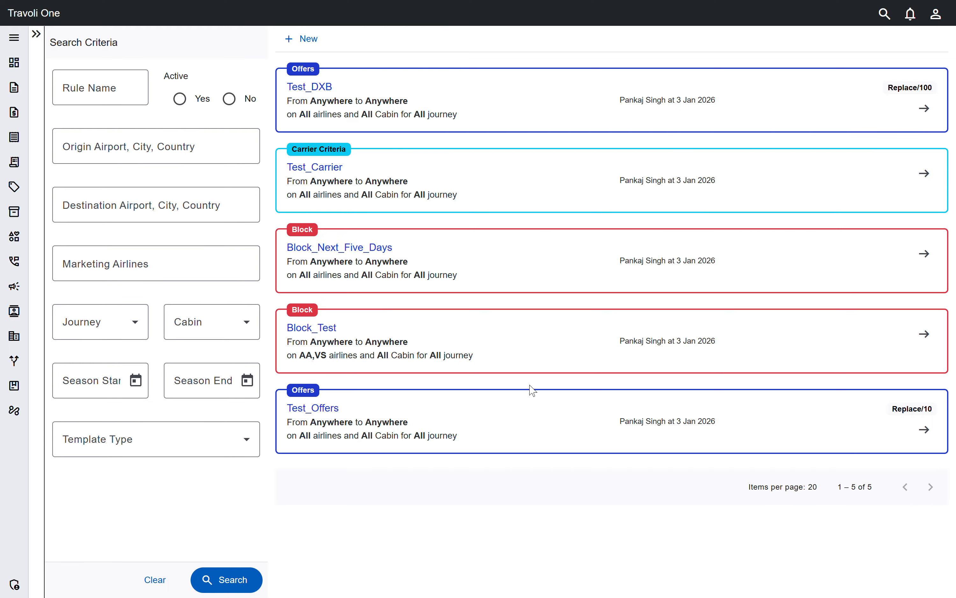
- Return to Travoli One, open the Test_Offers rule to check its route, and close it without saving
{"action": "left_click", "coordinate": [935, 438]}
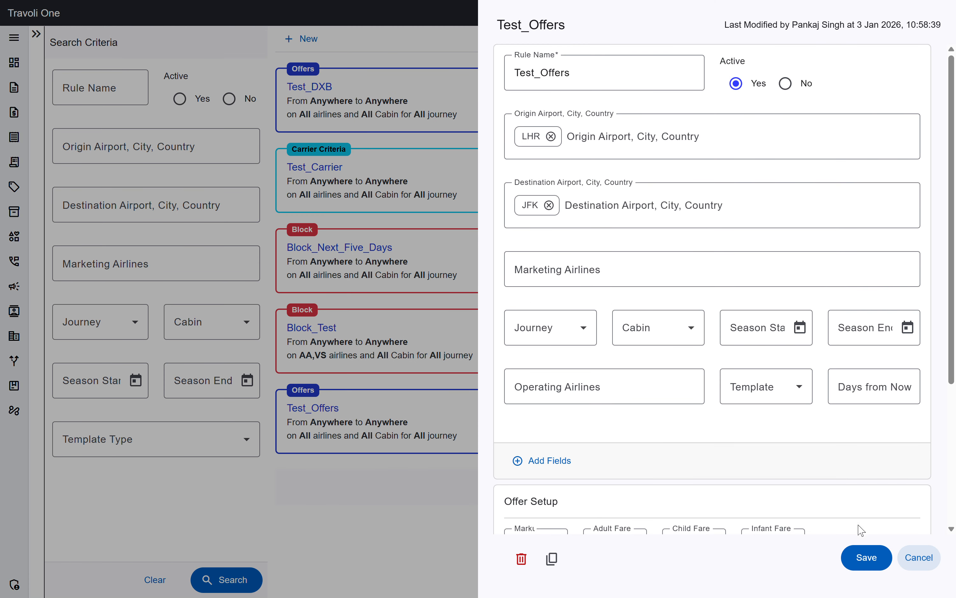
{"action": "left_click", "coordinate": [913, 558]}
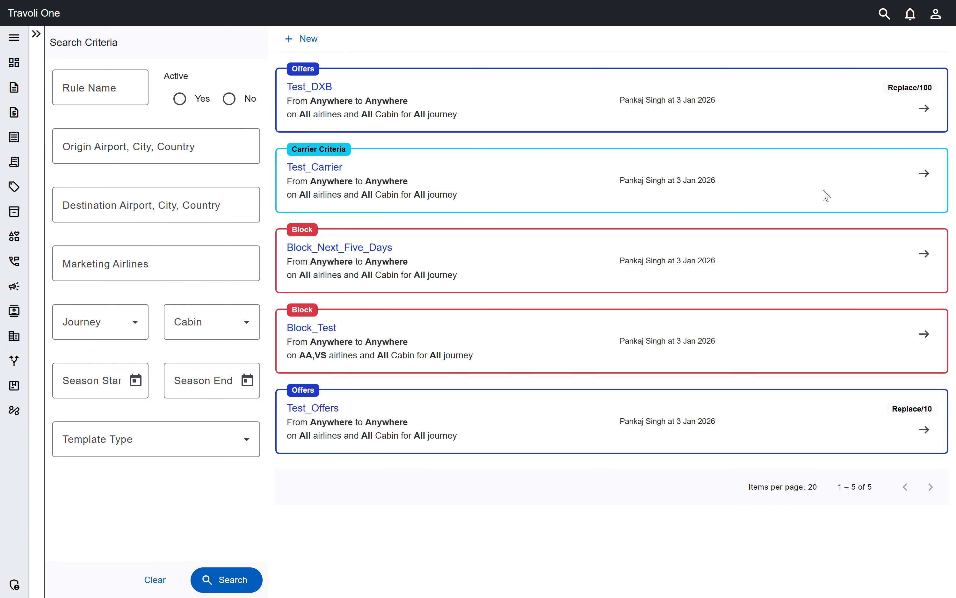
- Set the Test_Carrier rule to inactive, check its carrier preference setup, and save the rule
{"action": "left_click", "coordinate": [922, 176]}
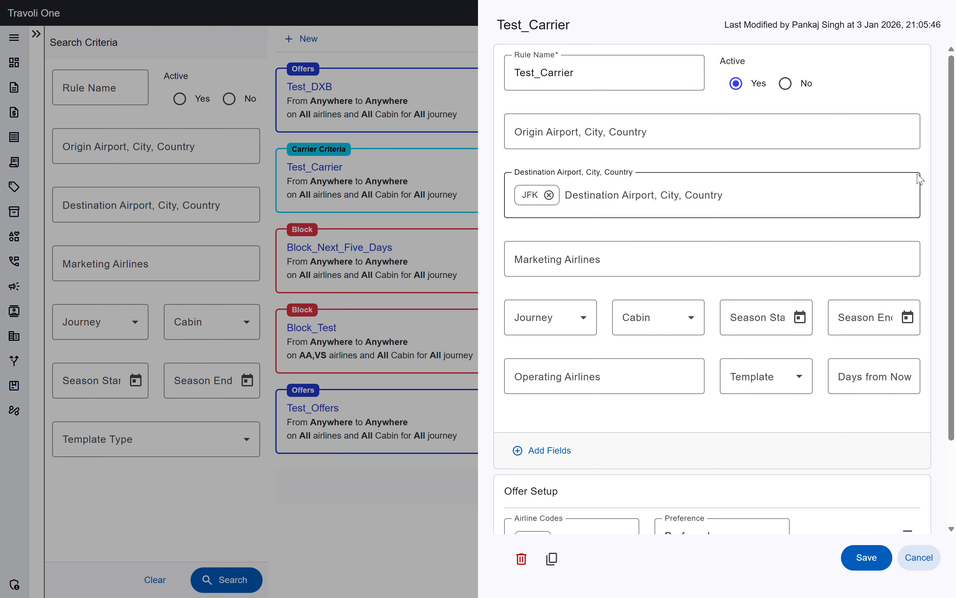
{"action": "left_click", "coordinate": [785, 85]}
{"action": "scroll", "coordinate": [743, 483], "scroll_direction": "down", "scroll_amount": 1}
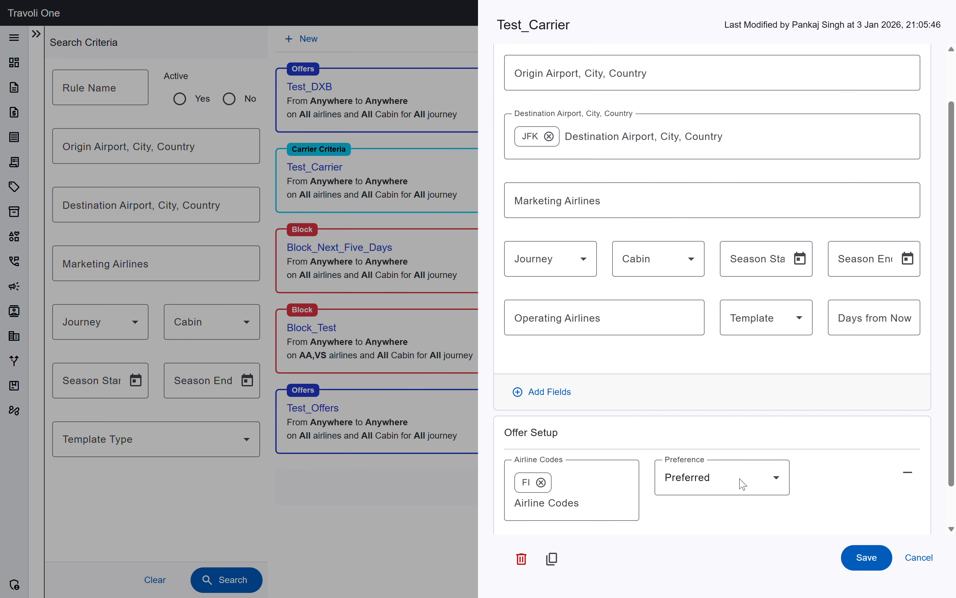
{"action": "scroll", "coordinate": [742, 483], "scroll_direction": "down", "scroll_amount": 1}
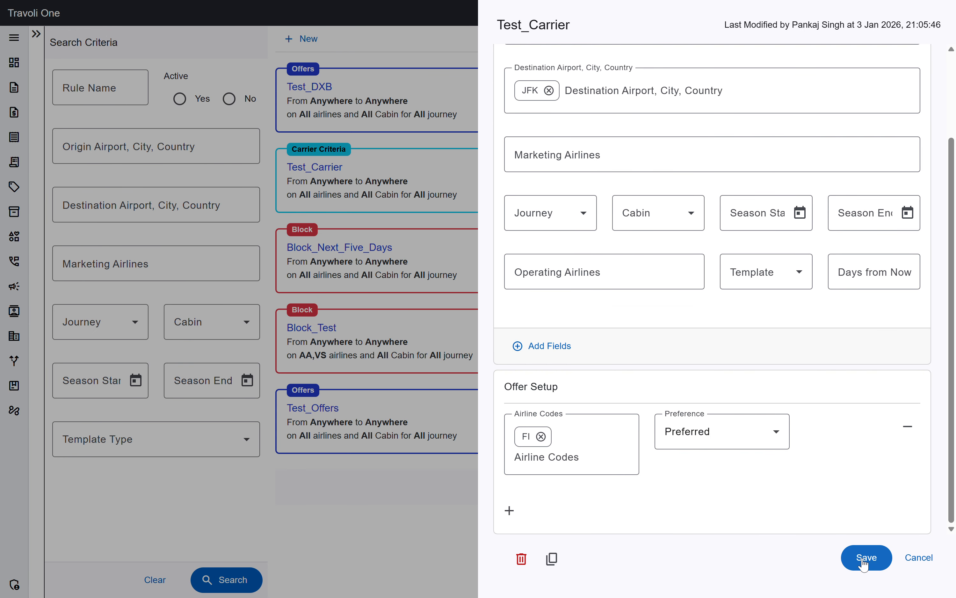
{"action": "scroll", "coordinate": [630, 357], "scroll_direction": "up", "scroll_amount": 2}
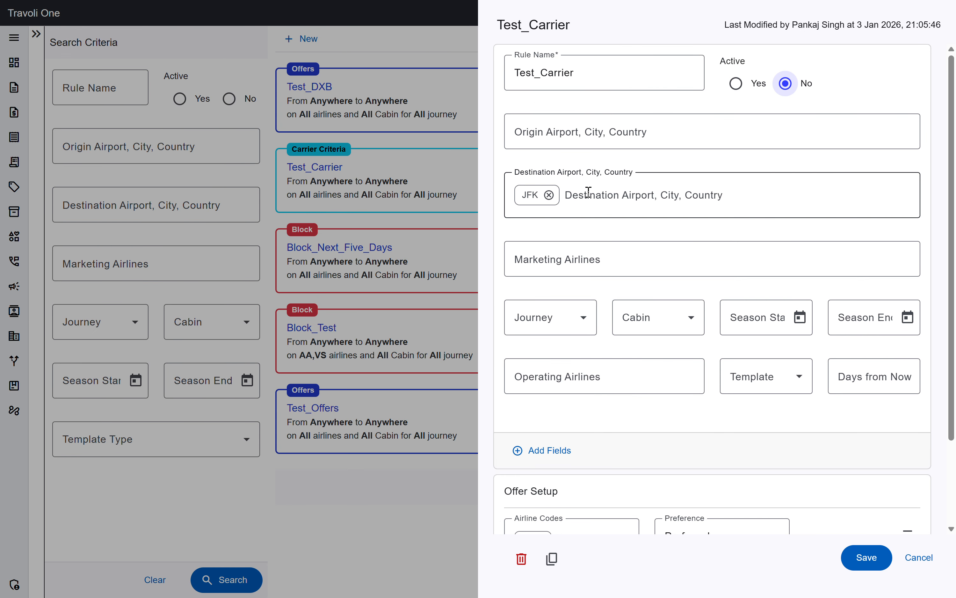
{"action": "left_click", "coordinate": [864, 566]}
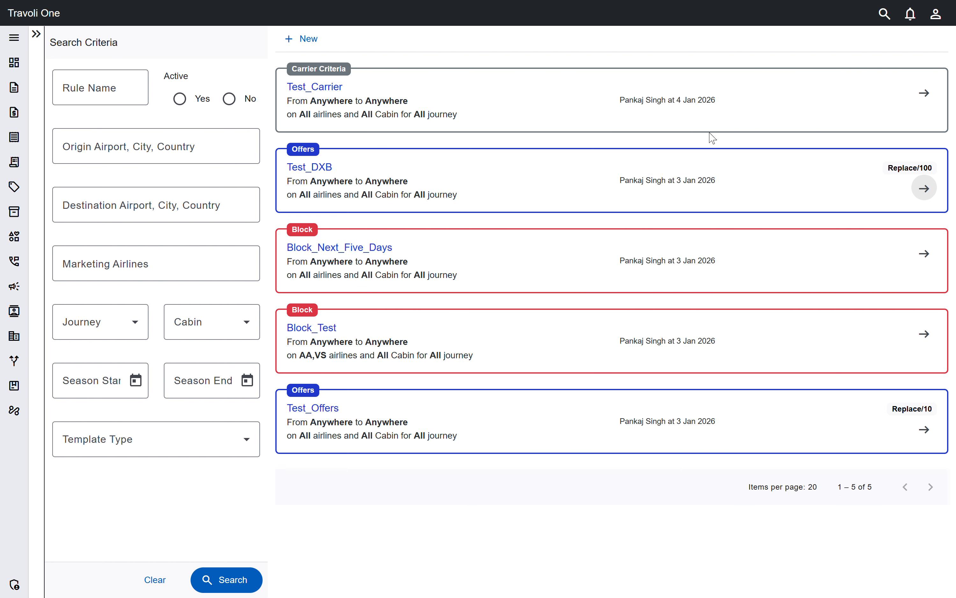
- Check the Block_Next_Five_Days rule without saving, and search LHR–JFK on the Travoli Demo site for 1/6/2026 – 1/15/2026
{"action": "left_click", "coordinate": [930, 253]}
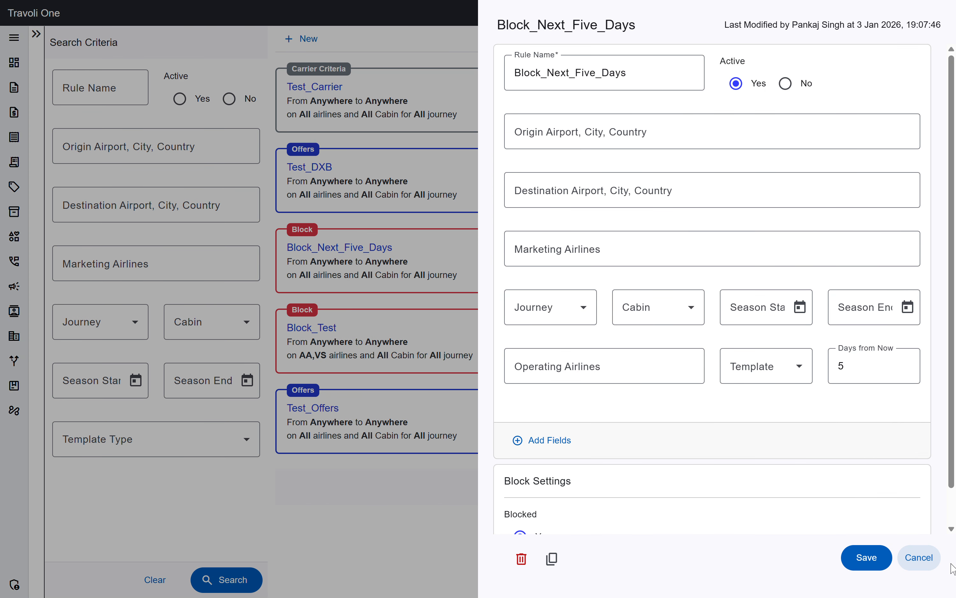
{"action": "left_click", "coordinate": [919, 558]}
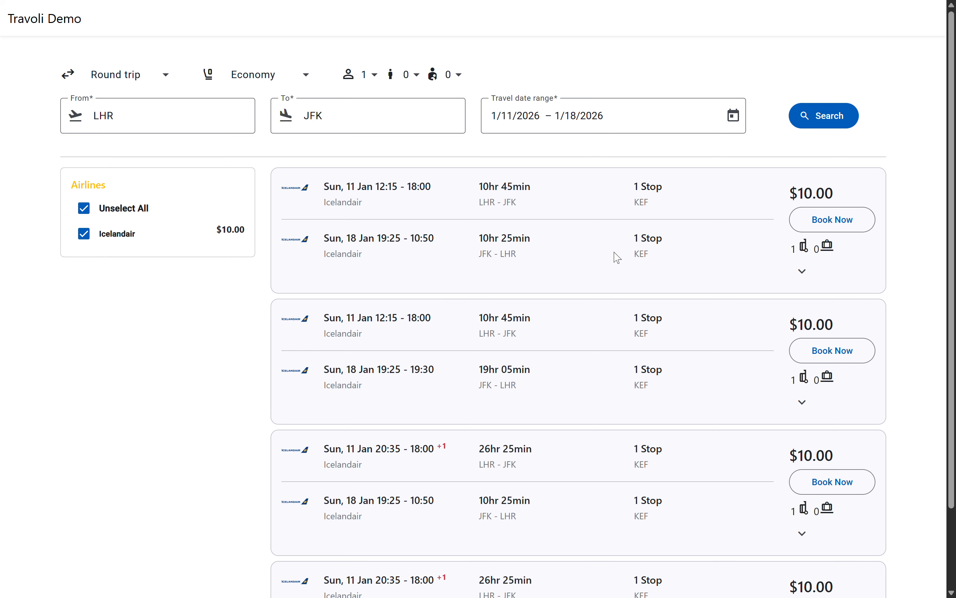
{"action": "left_click", "coordinate": [733, 117]}
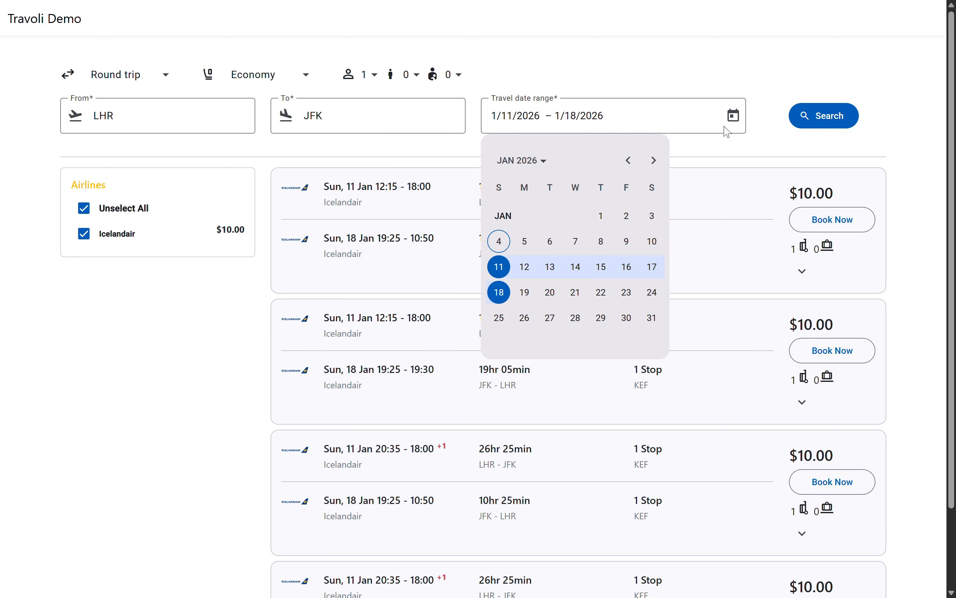
{"action": "left_click", "coordinate": [550, 242]}
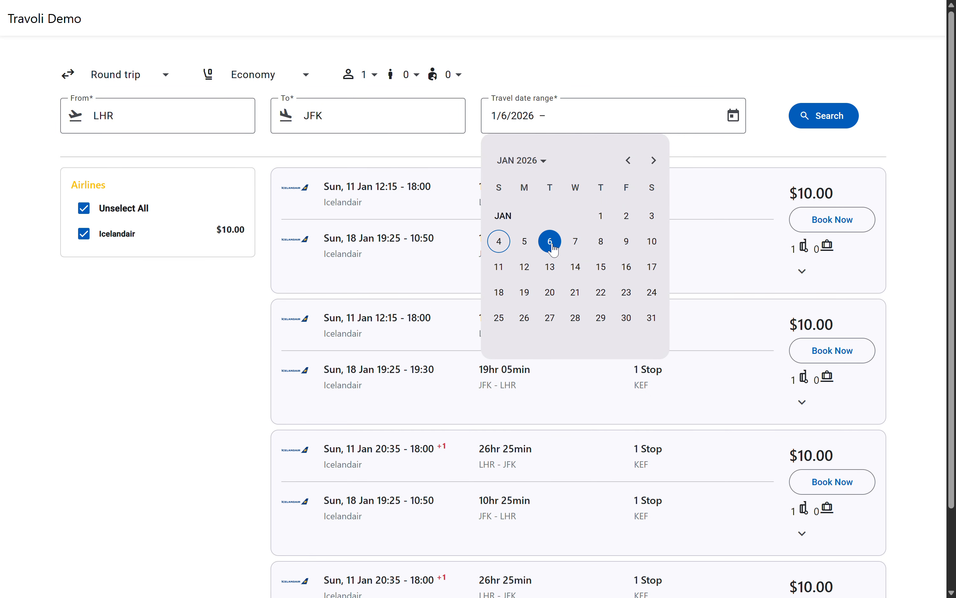
{"action": "left_click", "coordinate": [601, 267]}
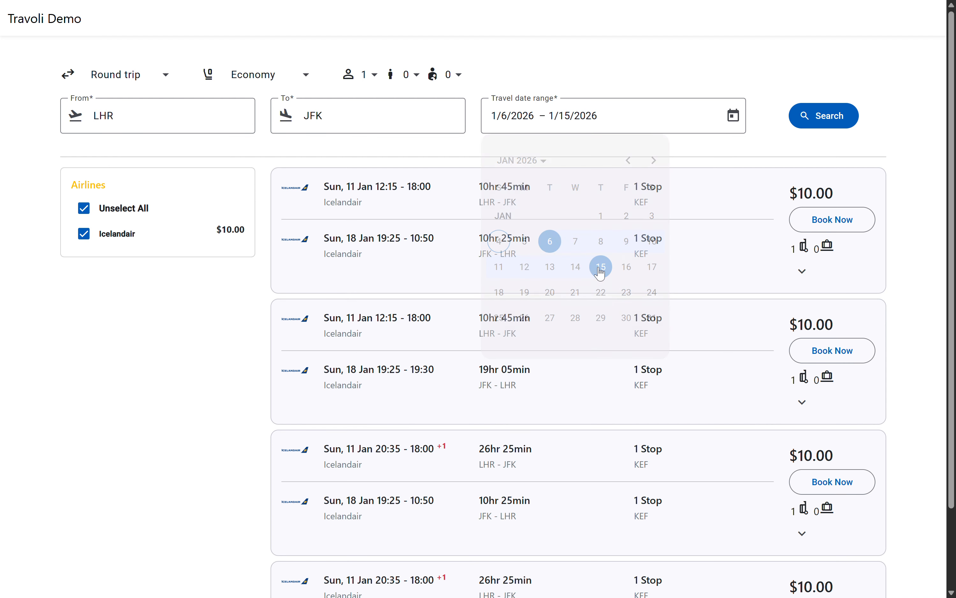
{"action": "left_click", "coordinate": [818, 118]}
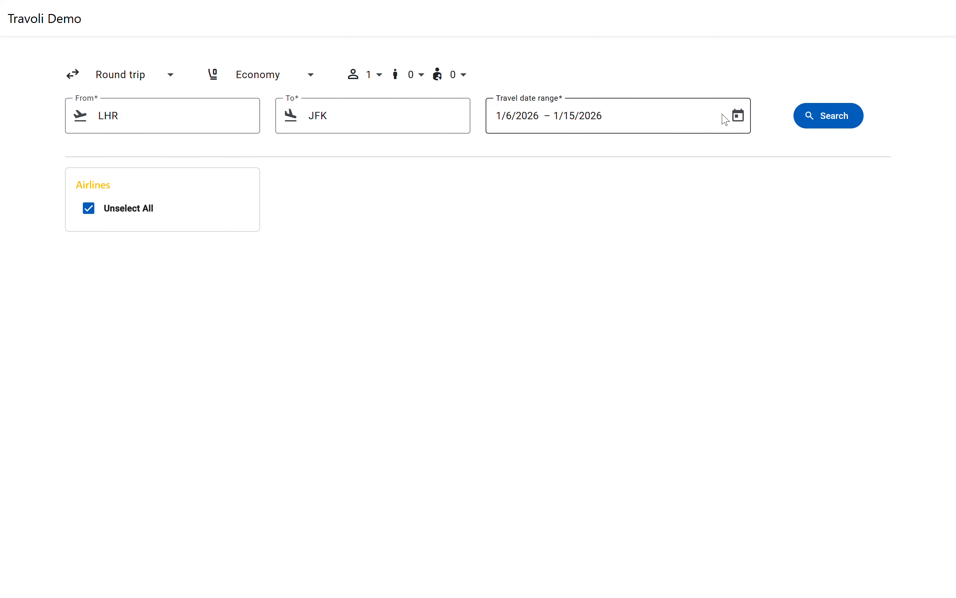
- Change the travel dates to 1/16/2026 – 1/31/2026, search LHR–JFK again, and look through the listed airlines and fares
{"action": "left_click", "coordinate": [742, 117]}
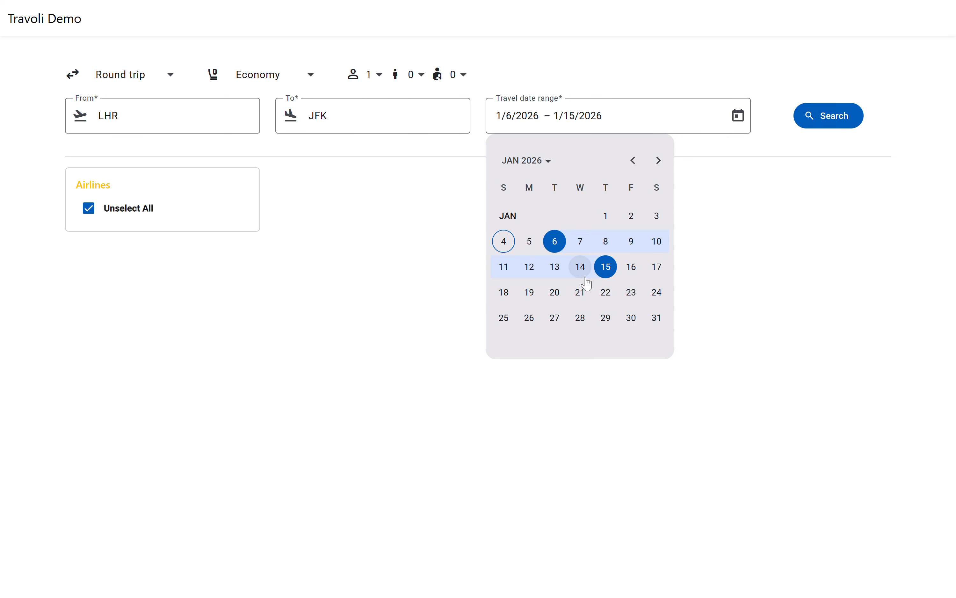
{"action": "left_click", "coordinate": [631, 267]}
{"action": "left_click", "coordinate": [659, 316]}
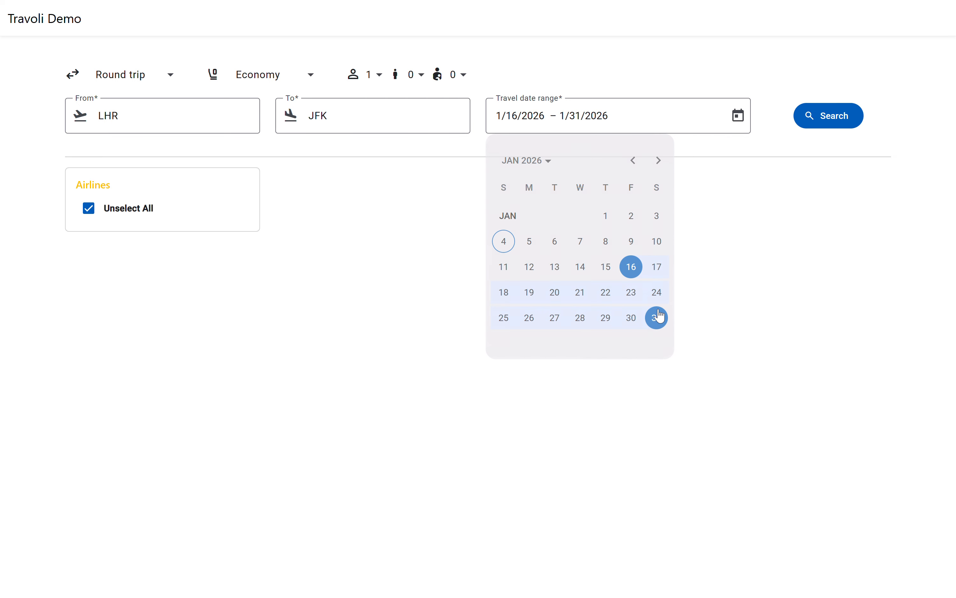
{"action": "left_click", "coordinate": [829, 125]}
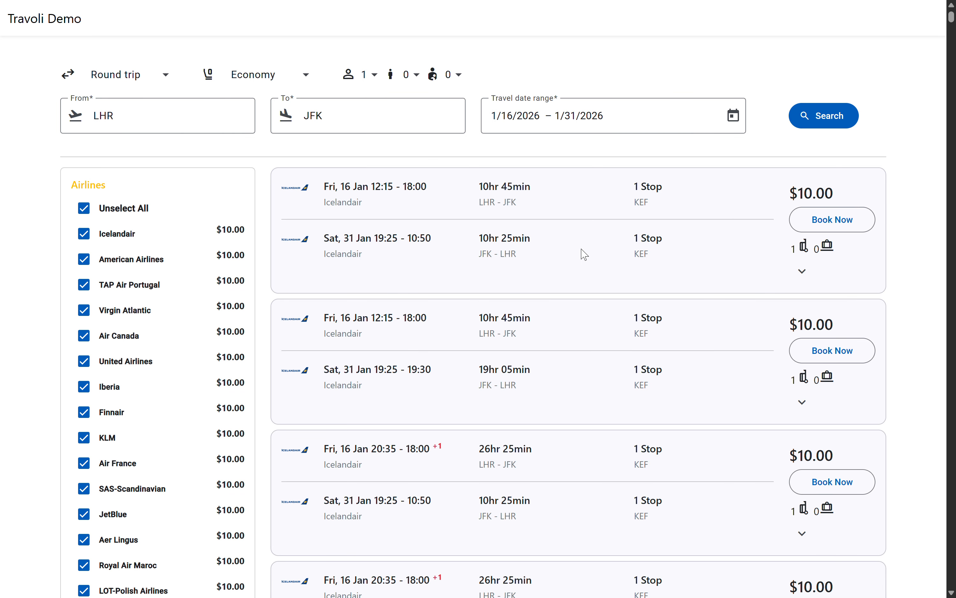
{"action": "scroll", "coordinate": [272, 291], "scroll_direction": "down", "scroll_amount": 4}
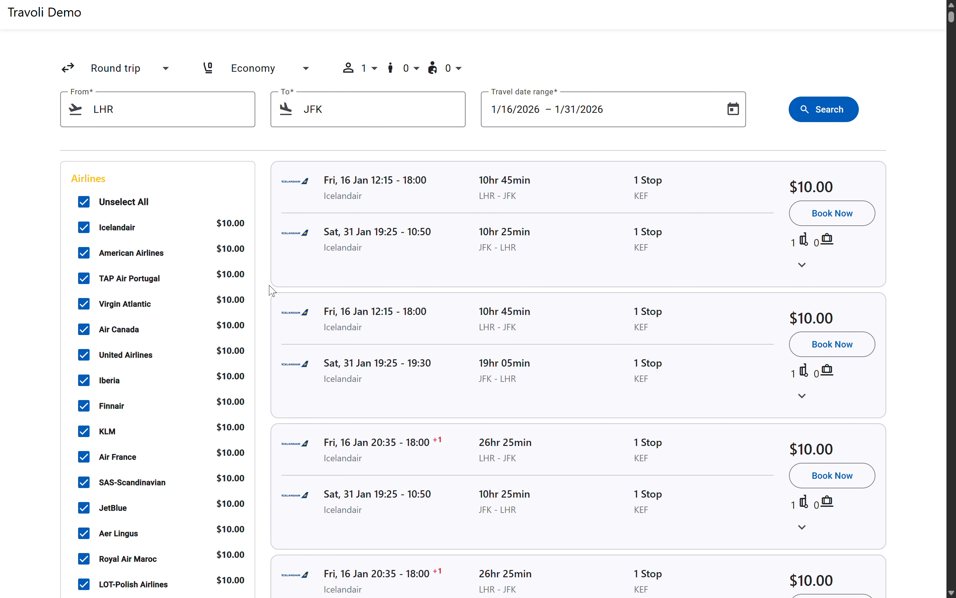
{"action": "scroll", "coordinate": [272, 290], "scroll_direction": "up", "scroll_amount": 3}
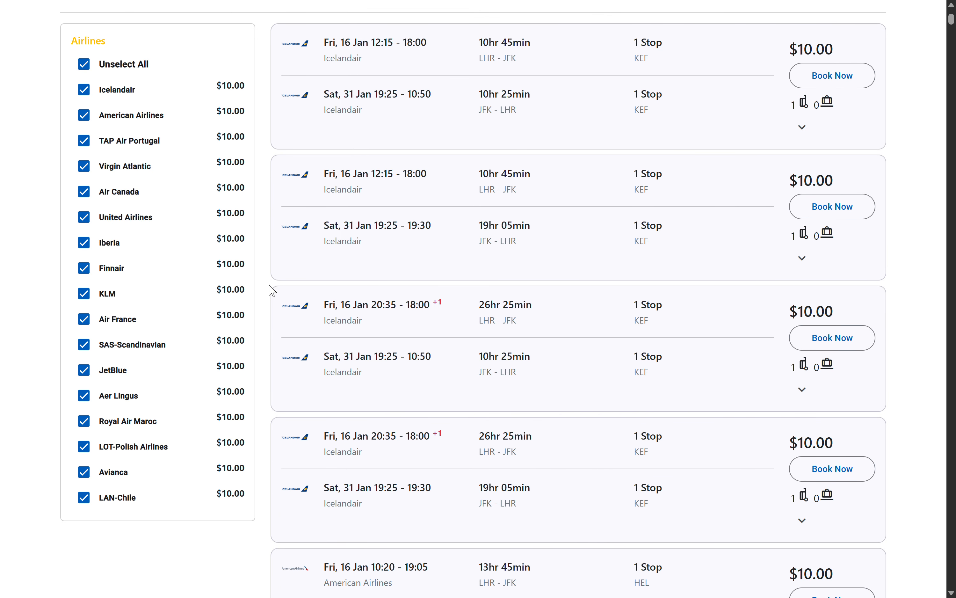
{"action": "scroll", "coordinate": [272, 291], "scroll_direction": "up", "scroll_amount": 2}
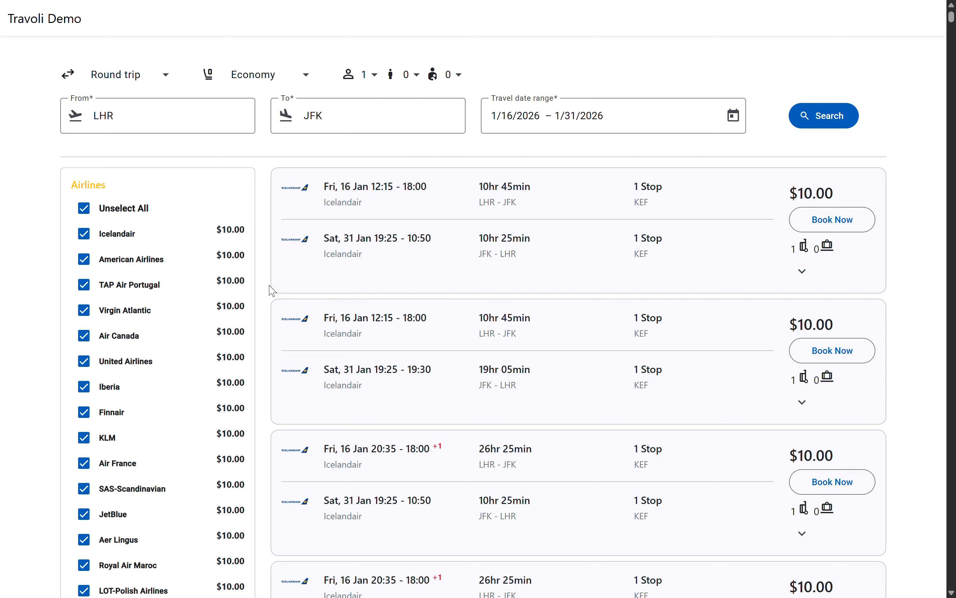
{"action": "scroll", "coordinate": [272, 291], "scroll_direction": "down", "scroll_amount": 7}
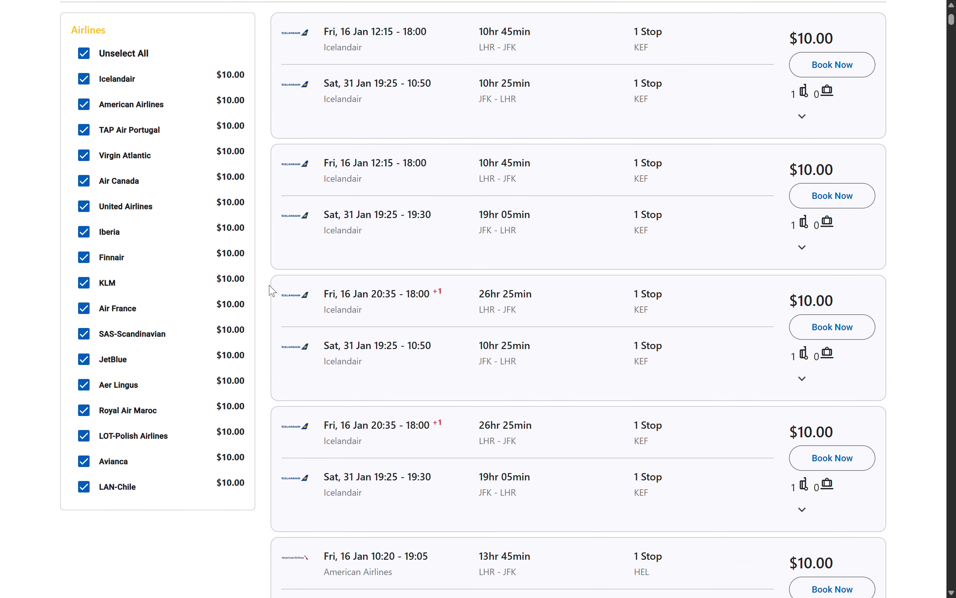
{"action": "scroll", "coordinate": [272, 291], "scroll_direction": "up", "scroll_amount": 3}
- Return to Travoli One and check the Test_Carrier rule's type label and status in the rule list
{"action": "key", "text": "ctrl+Tab"}
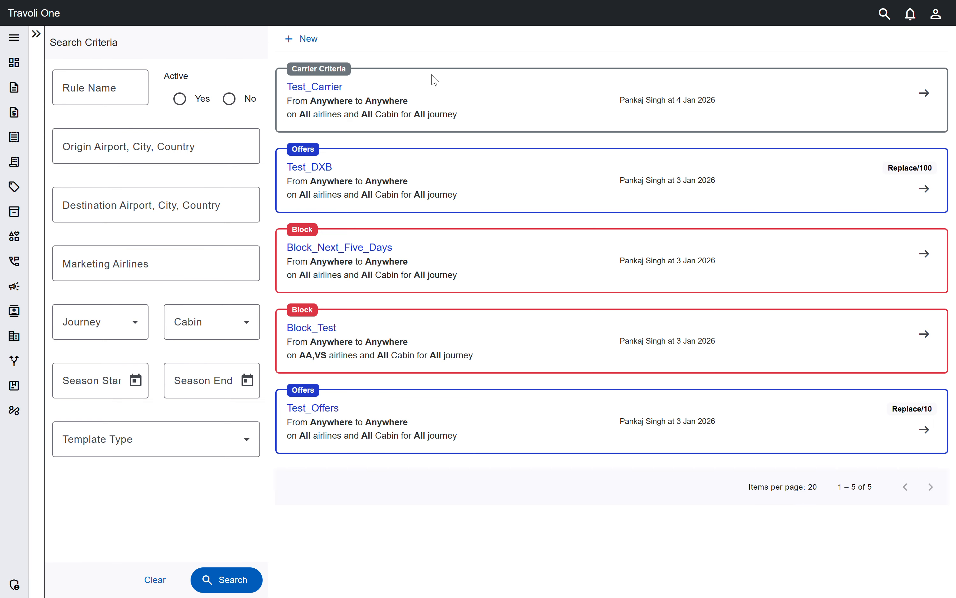
{"action": "double_click", "coordinate": [315, 68]}
{"action": "left_click", "coordinate": [314, 68]}
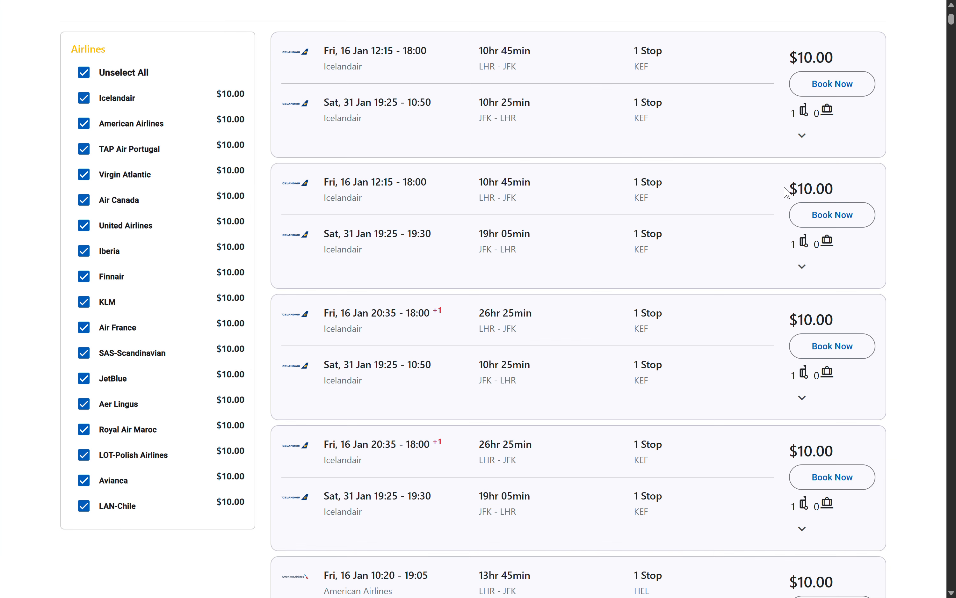
- Switch to the Travoli Demo site, change the destination to DXB, and search flights from LHR for the same dates
{"action": "scroll", "coordinate": [527, 166], "scroll_direction": "up", "scroll_amount": 4}
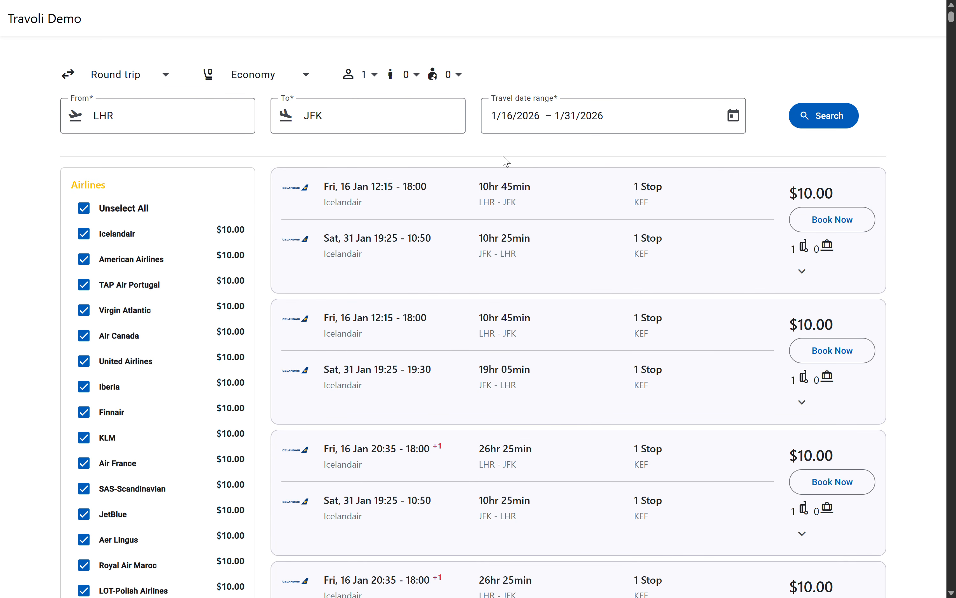
{"action": "double_click", "coordinate": [320, 117]}
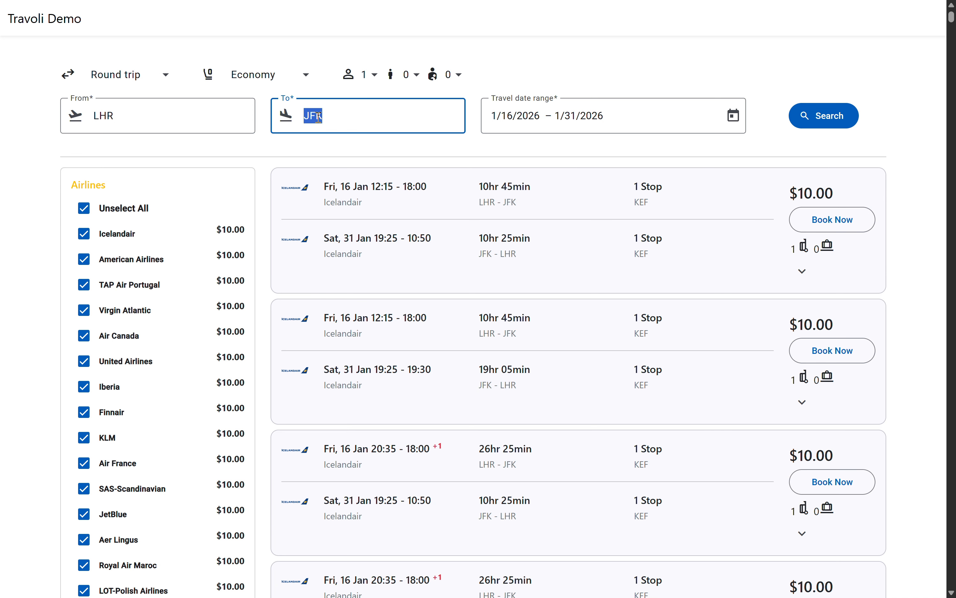
{"action": "type", "text": "DXB"}
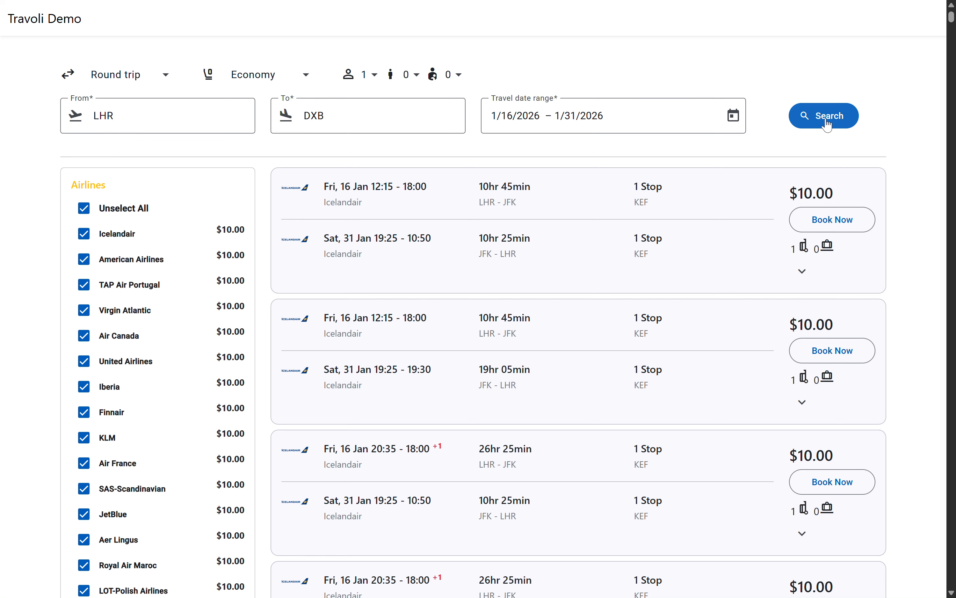
{"action": "left_click", "coordinate": [831, 121]}
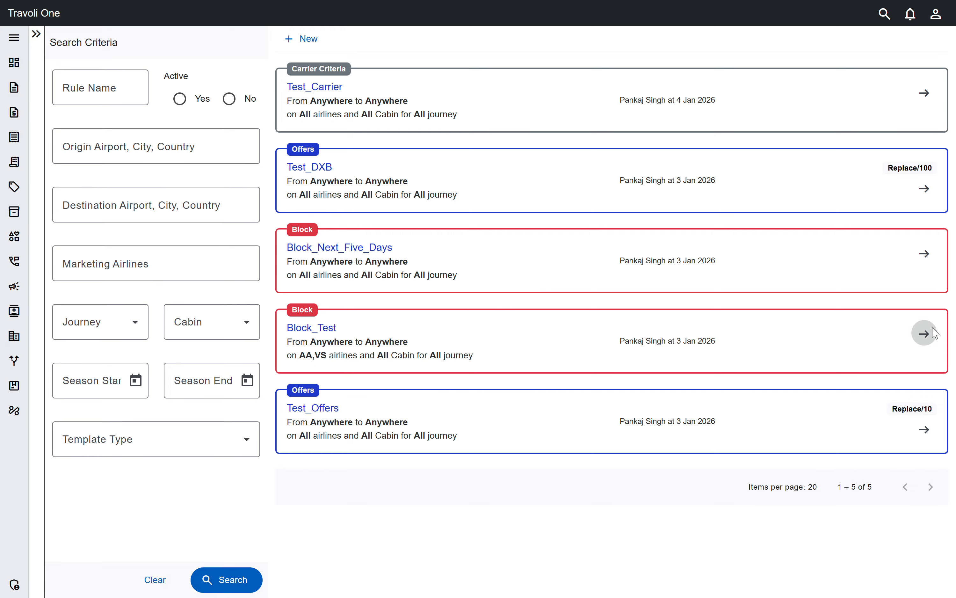
- Return to Travoli One, check the Block_Test rule's destination and marketing airlines, and close it without saving
{"action": "left_click", "coordinate": [924, 333]}
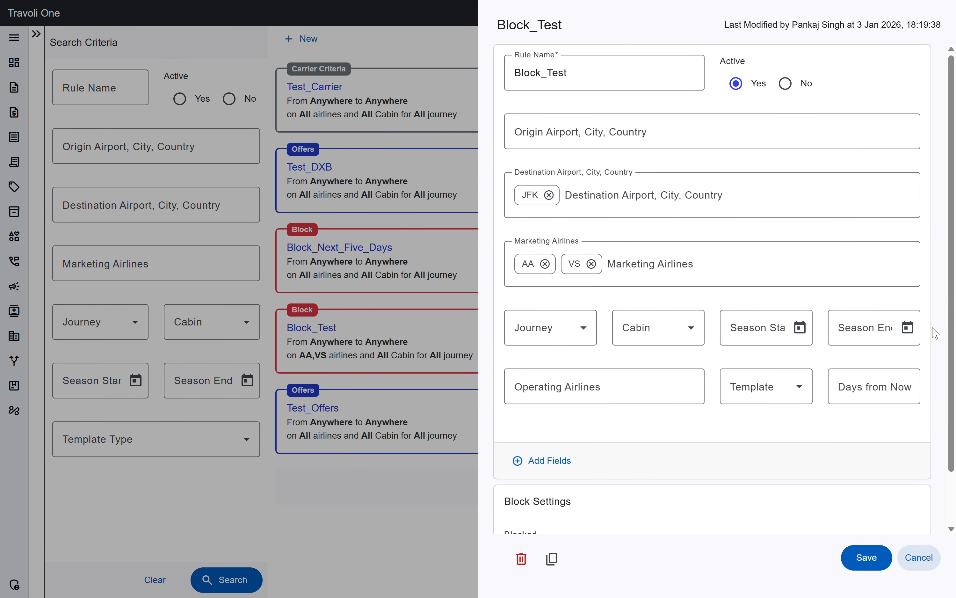
{"action": "left_click", "coordinate": [919, 559]}
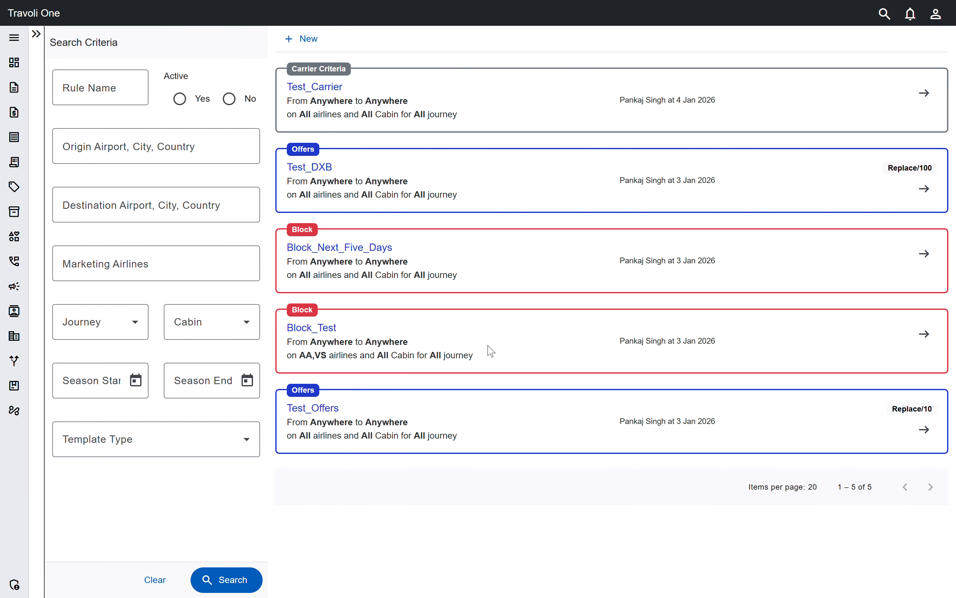
- Switch to the Travoli Demo site and check the fares in the LHR–DXB search results
{"action": "key", "text": "ctrl+Tab"}
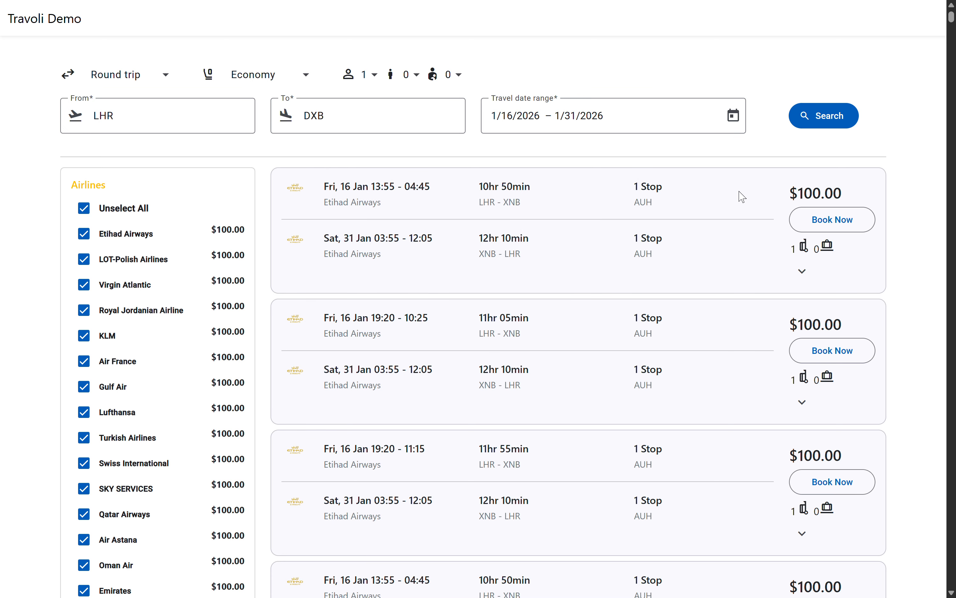
{"action": "double_click", "coordinate": [818, 191]}
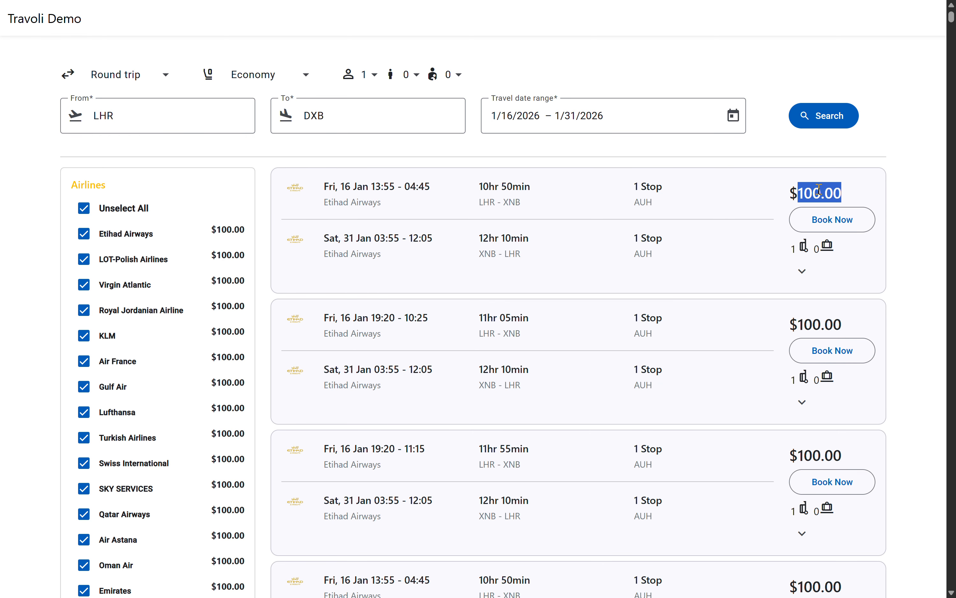
{"action": "scroll", "coordinate": [732, 279], "scroll_direction": "down", "scroll_amount": 5}
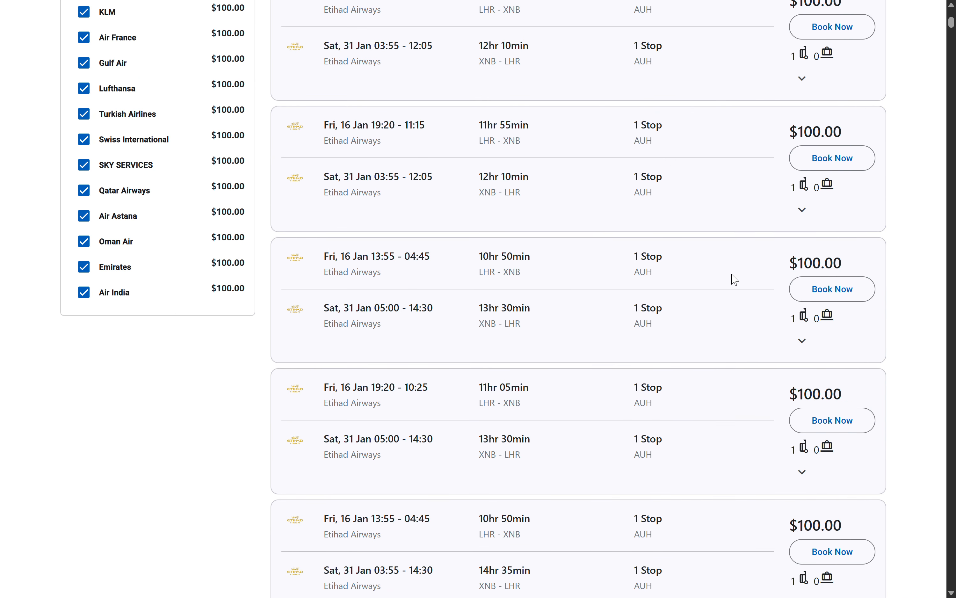
{"action": "scroll", "coordinate": [735, 279], "scroll_direction": "up", "scroll_amount": 5}
- Return to Travoli One, start a new Offer Setup rule, and review its criteria and offer fields
{"action": "key", "text": "alt+Tab"}
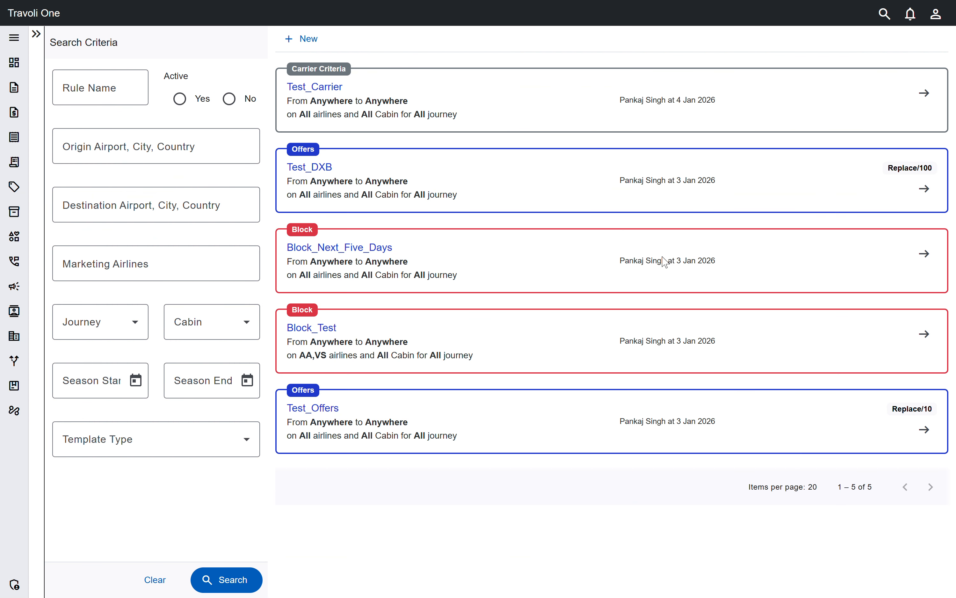
{"action": "left_click", "coordinate": [302, 39]}
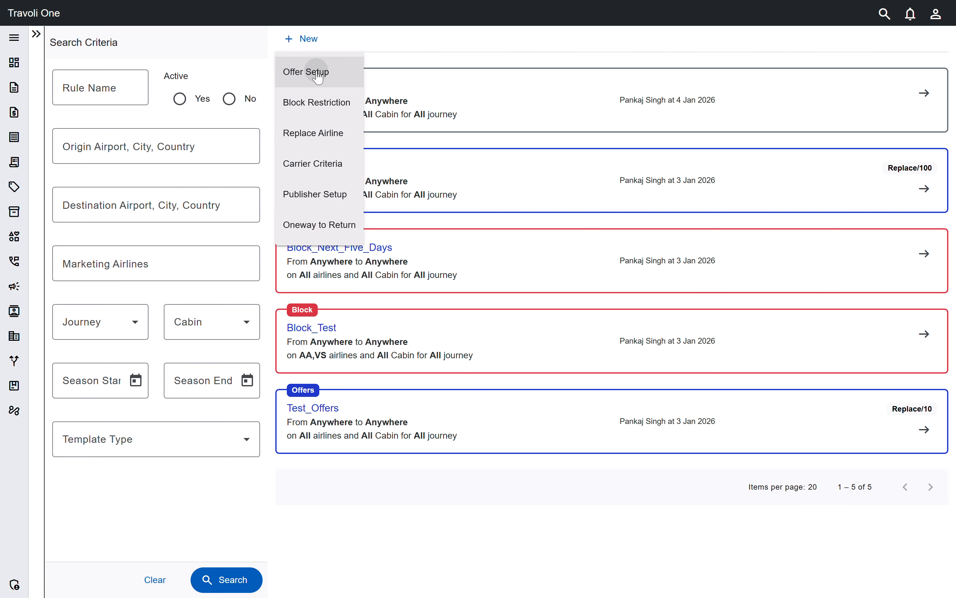
{"action": "left_click", "coordinate": [315, 74]}
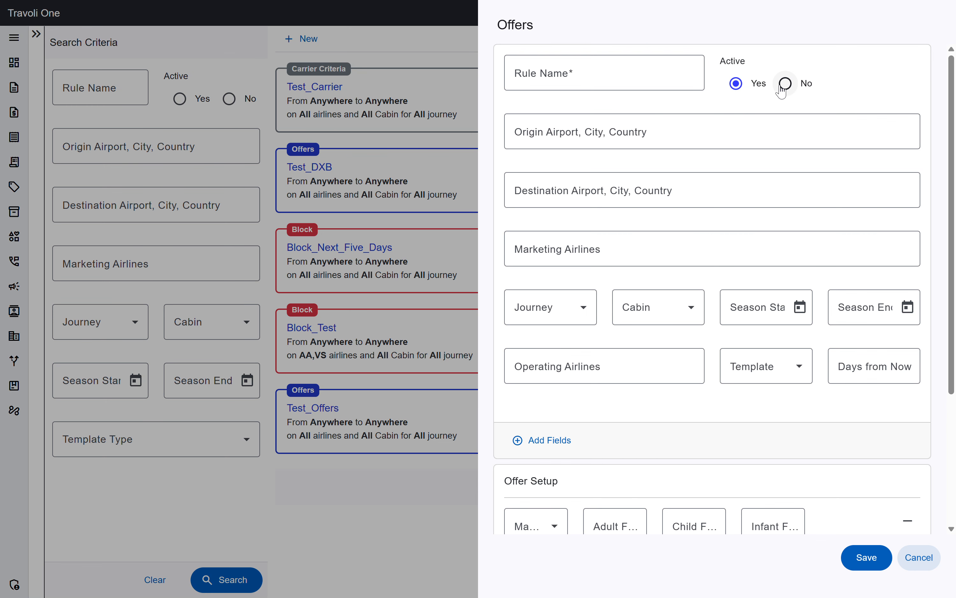
{"action": "scroll", "coordinate": [601, 263], "scroll_direction": "down", "scroll_amount": 5}
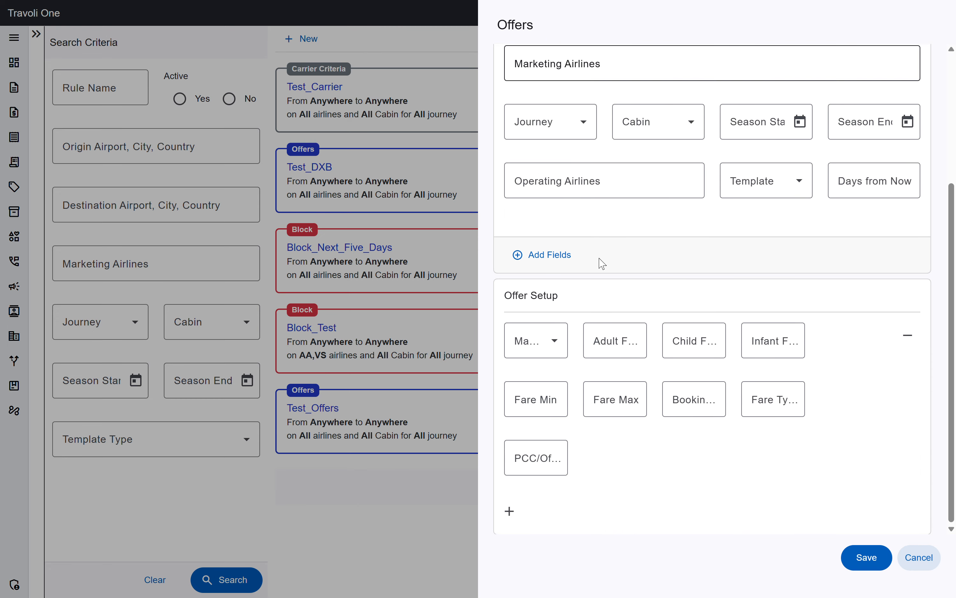
{"action": "scroll", "coordinate": [601, 264], "scroll_direction": "up", "scroll_amount": 5}
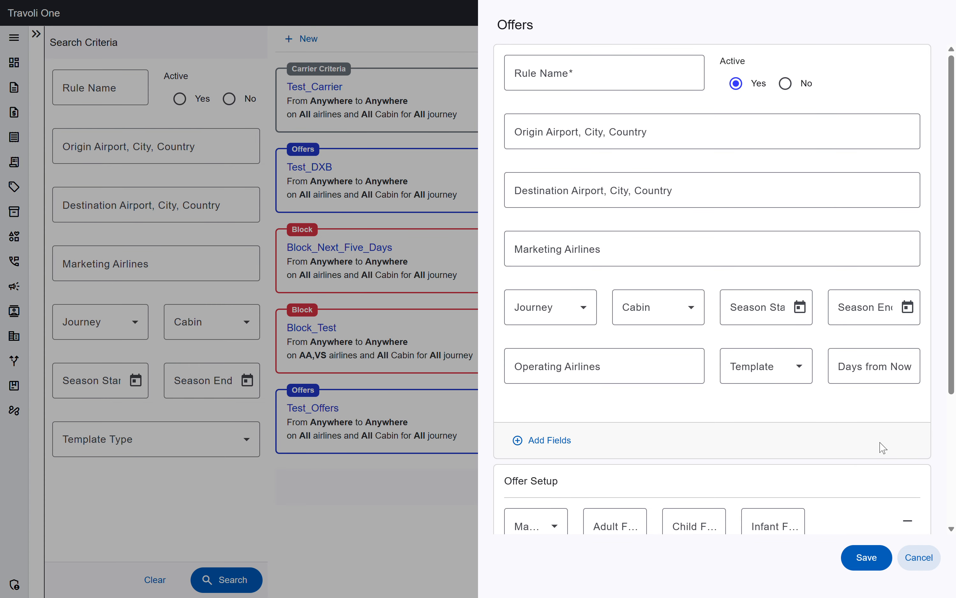
{"action": "scroll", "coordinate": [879, 449], "scroll_direction": "down", "scroll_amount": 5}
{"action": "scroll", "coordinate": [882, 448], "scroll_direction": "up", "scroll_amount": 3}
{"action": "scroll", "coordinate": [882, 448], "scroll_direction": "up", "scroll_amount": 3}
- Check which additional fields the new offer rule can include, and close it without saving
{"action": "left_click", "coordinate": [568, 443]}
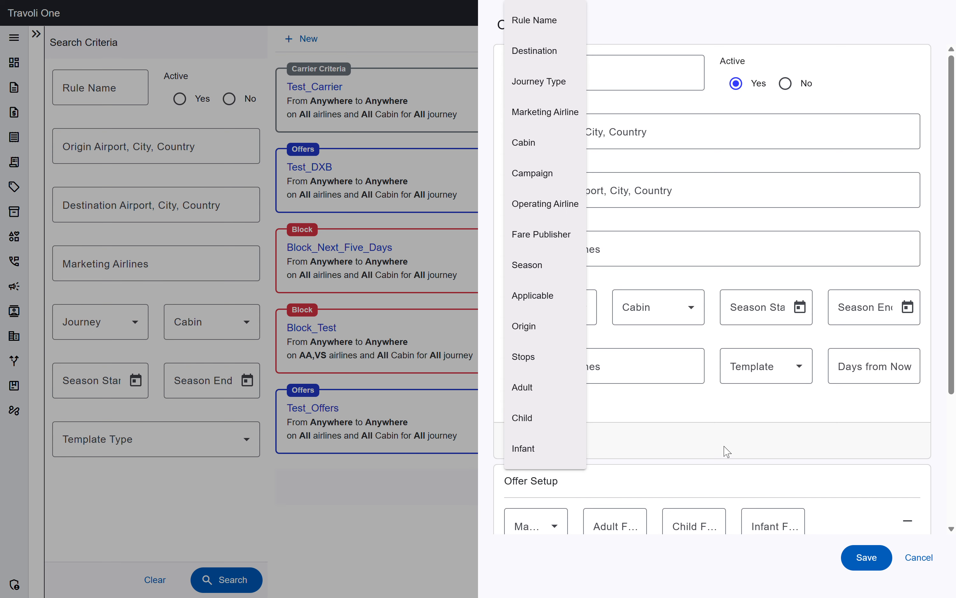
{"action": "left_click", "coordinate": [726, 452]}
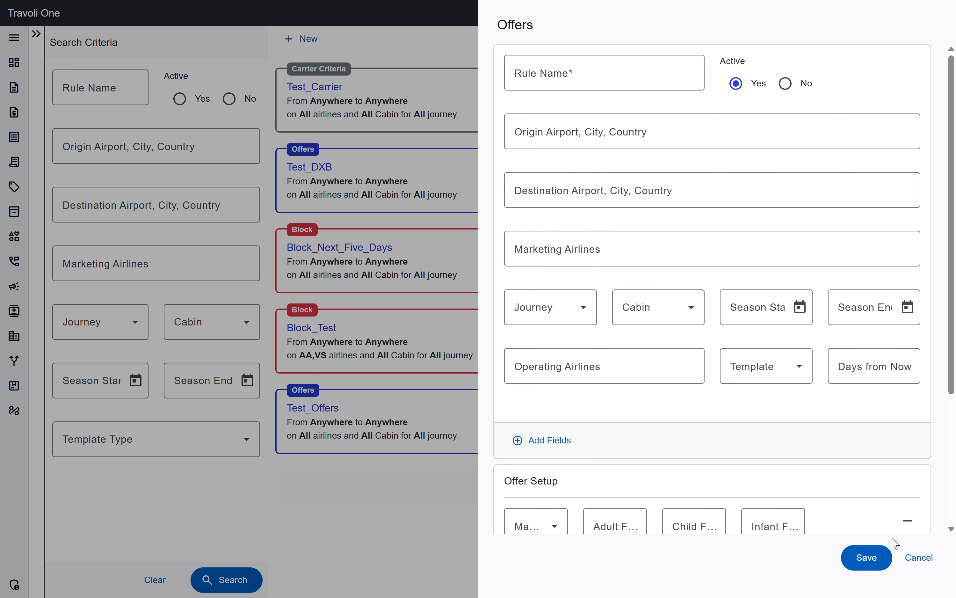
{"action": "left_click", "coordinate": [924, 554]}
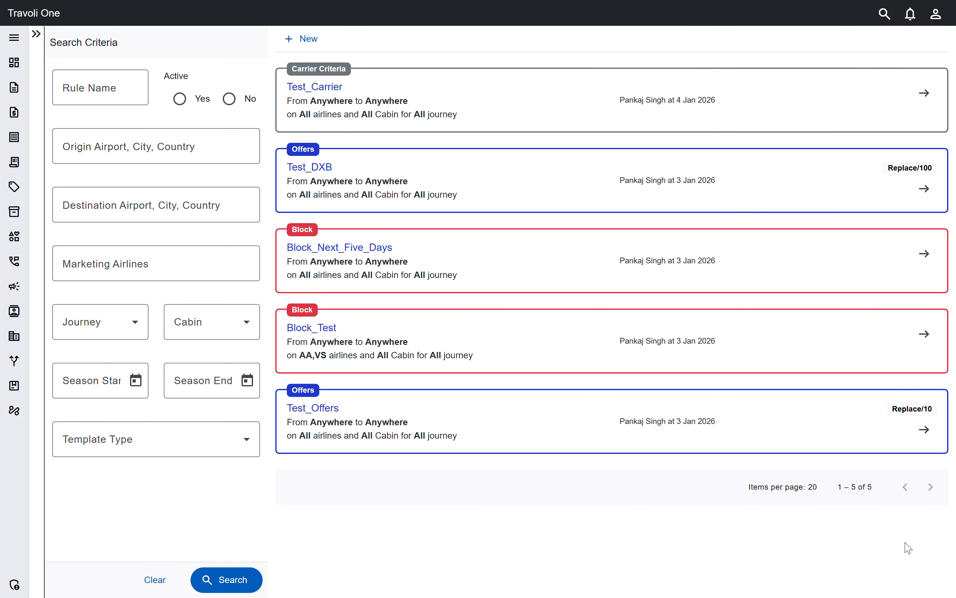
- Open the Block_Next_Five_Days rule, check its Days from Now, template options and destination, and close it without saving
{"action": "left_click", "coordinate": [918, 251]}
{"action": "left_click", "coordinate": [868, 365]}
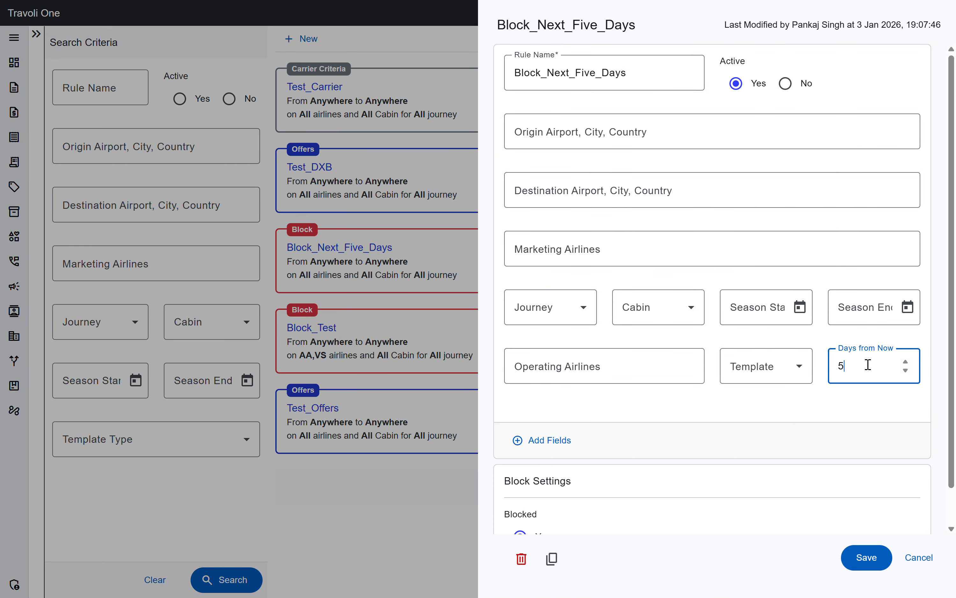
{"action": "left_click", "coordinate": [761, 366]}
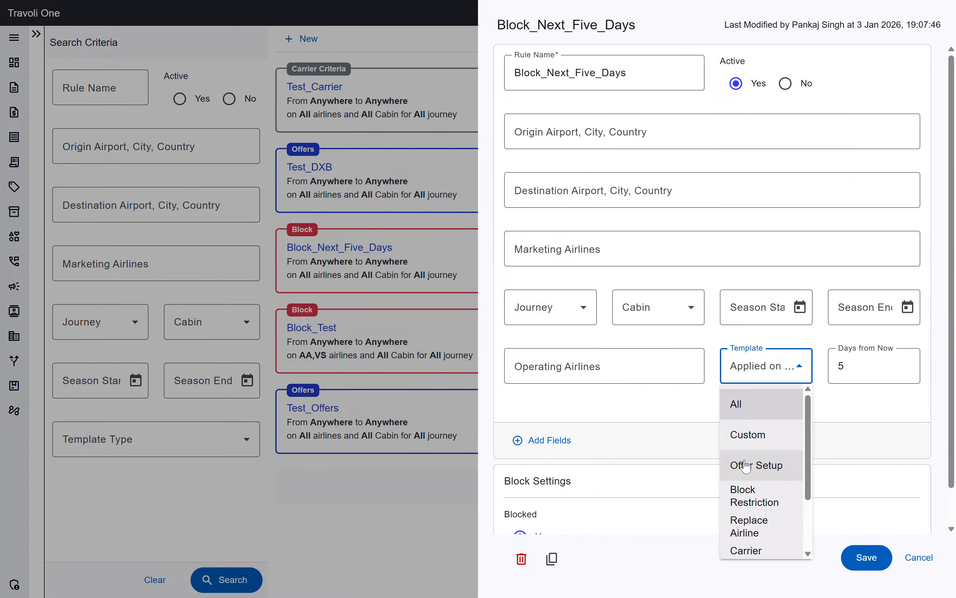
{"action": "scroll", "coordinate": [749, 494], "scroll_direction": "down", "scroll_amount": 2}
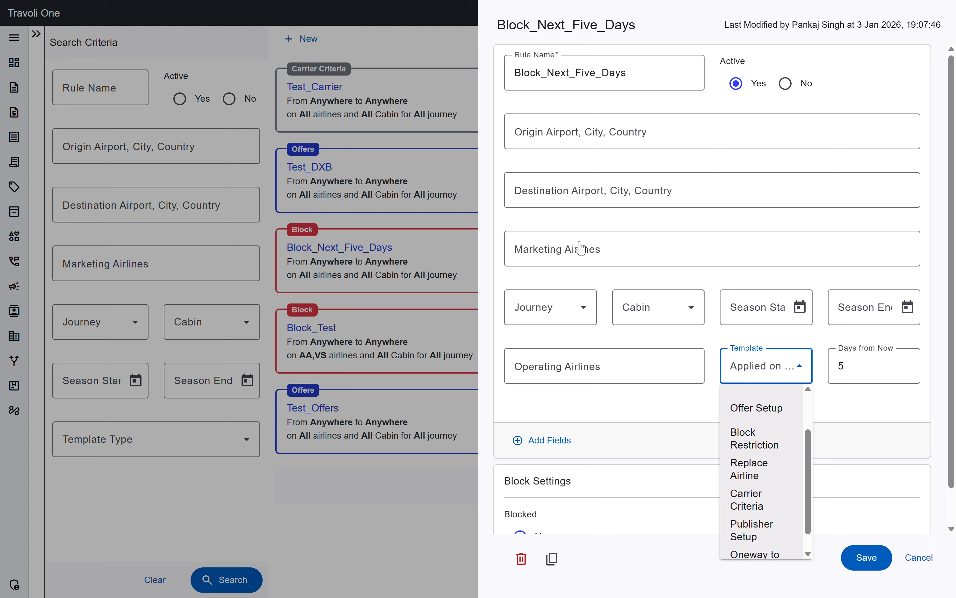
{"action": "left_click", "coordinate": [559, 192]}
{"action": "left_click", "coordinate": [549, 190]}
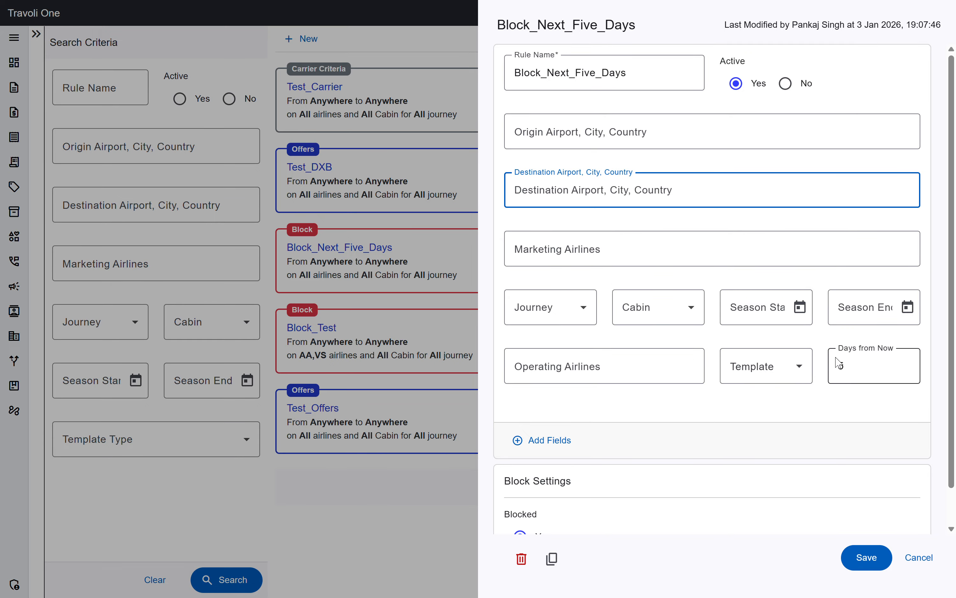
{"action": "left_click", "coordinate": [918, 556]}
- Draft a new Block Restriction rule with destination JFK and template Replace Airline, and discard it without saving
{"action": "left_click", "coordinate": [297, 51]}
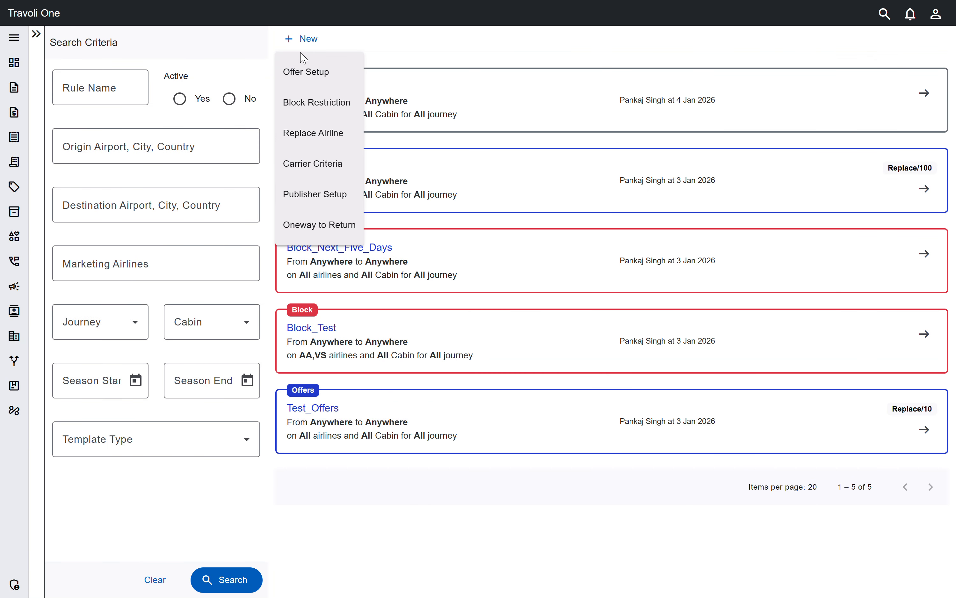
{"action": "left_click", "coordinate": [320, 102]}
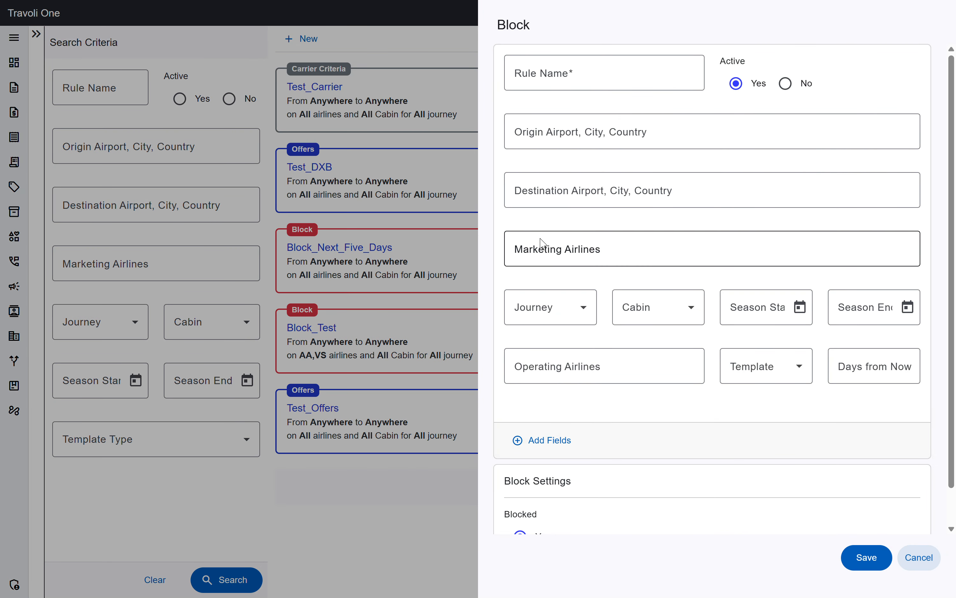
{"action": "left_click", "coordinate": [574, 197]}
{"action": "type", "text": "JFK"}
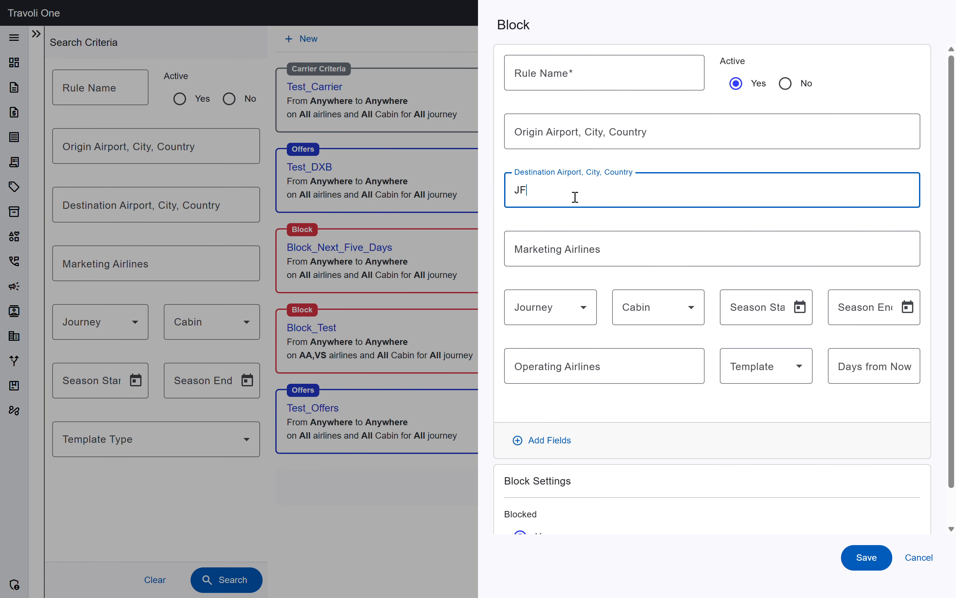
{"action": "left_click", "coordinate": [604, 222]}
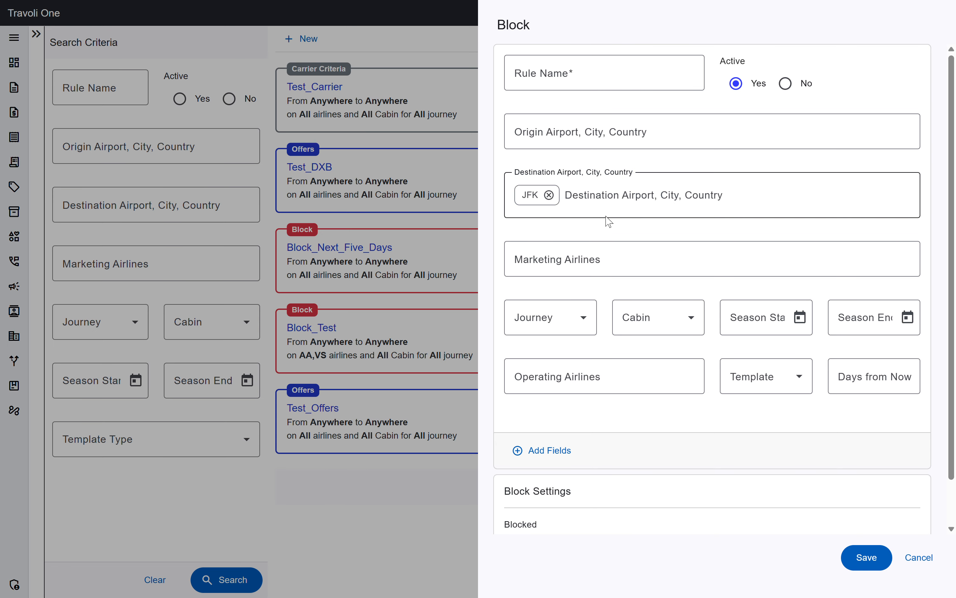
{"action": "left_click", "coordinate": [776, 380]}
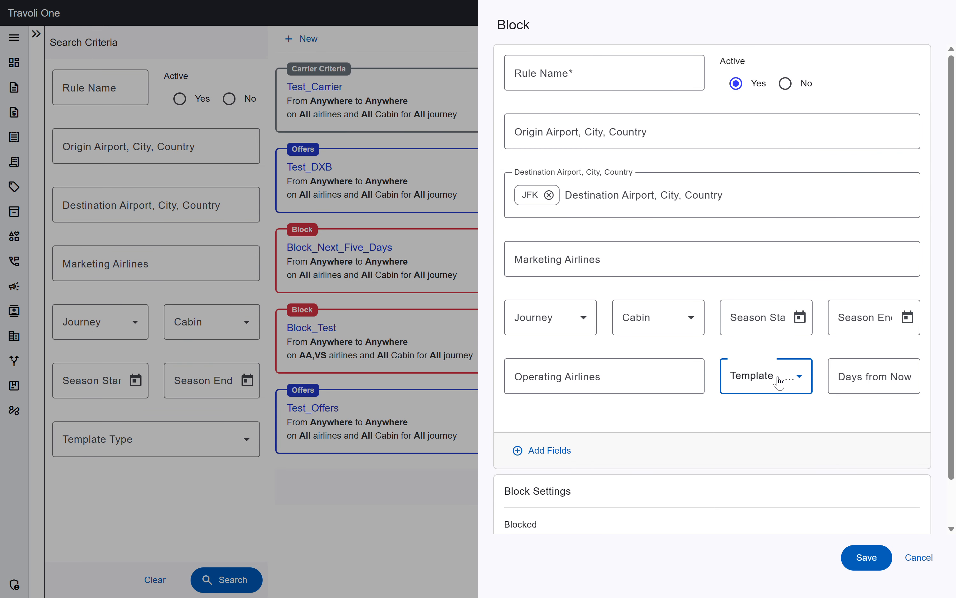
{"action": "left_click", "coordinate": [778, 382]}
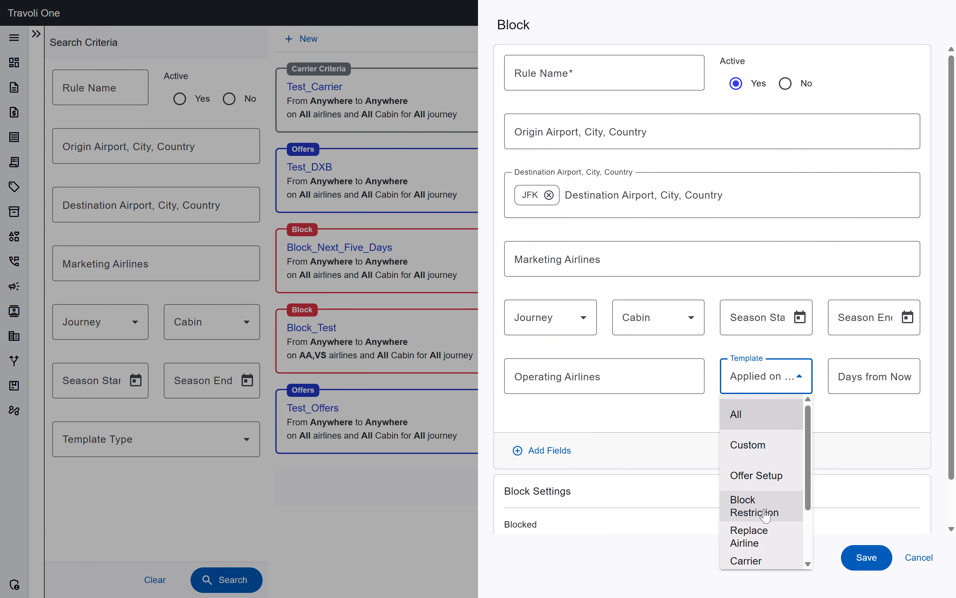
{"action": "left_click", "coordinate": [777, 535]}
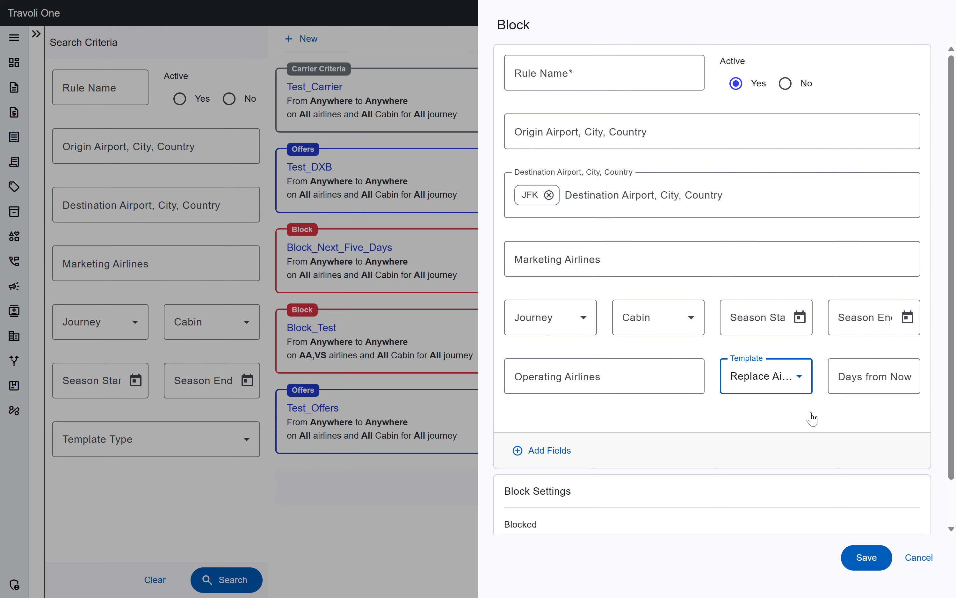
{"action": "left_click", "coordinate": [924, 560]}
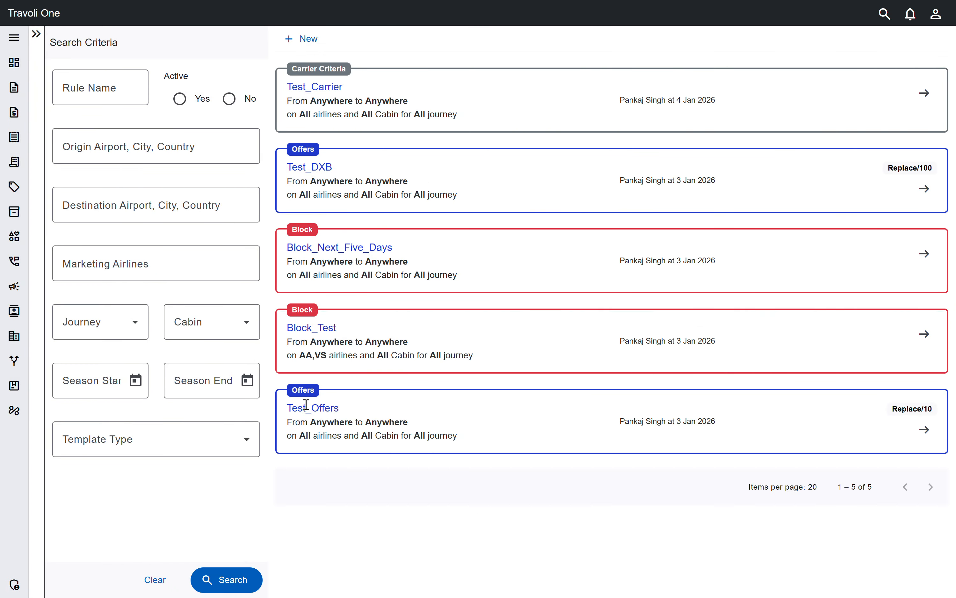
- Check the template type filter options, and search the rule list by origin LHR
{"action": "left_click", "coordinate": [185, 434]}
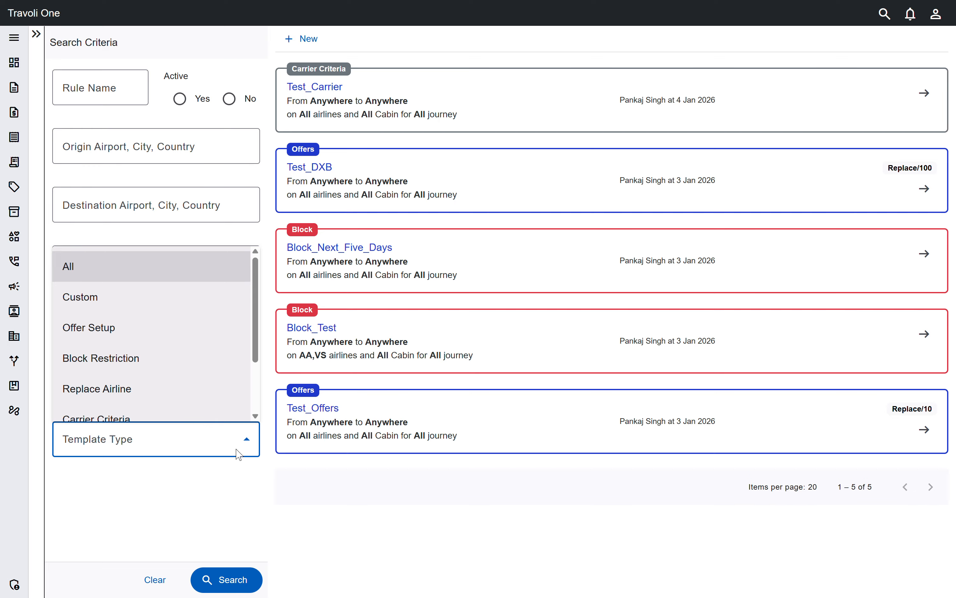
{"action": "left_click", "coordinate": [261, 461]}
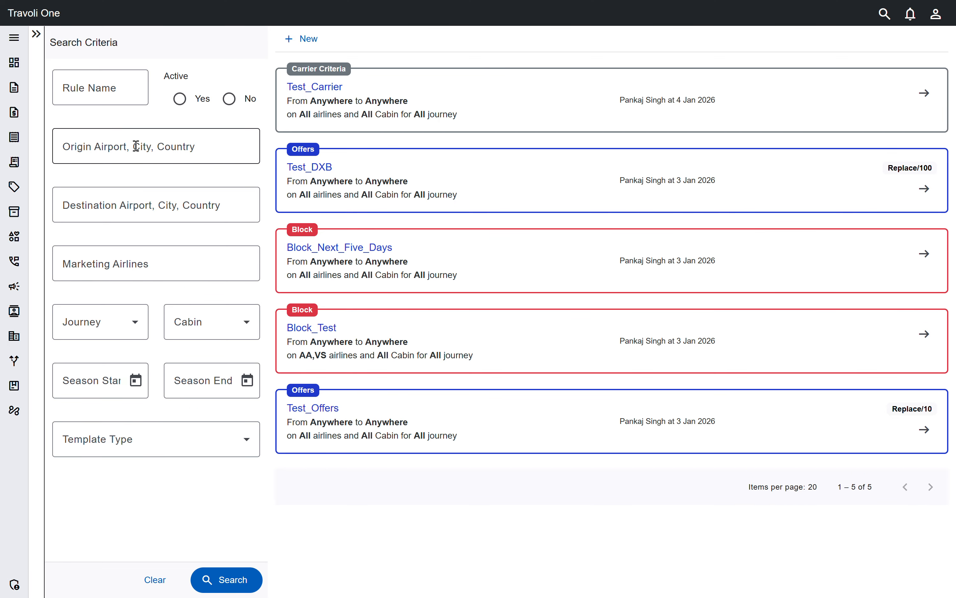
{"action": "left_click", "coordinate": [120, 146]}
{"action": "type", "text": "L"}
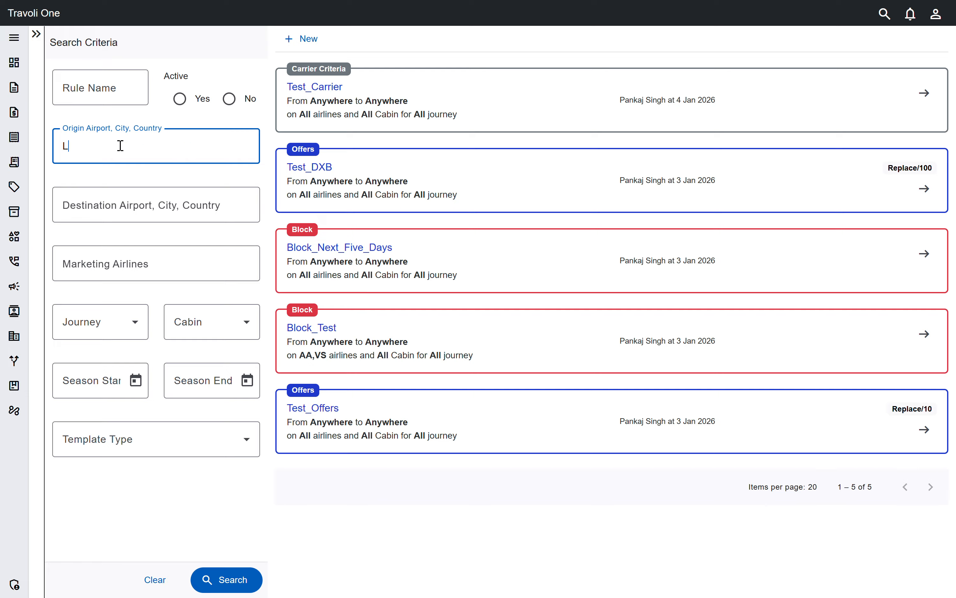
{"action": "type", "text": "HR"}
{"action": "left_click", "coordinate": [207, 579]}
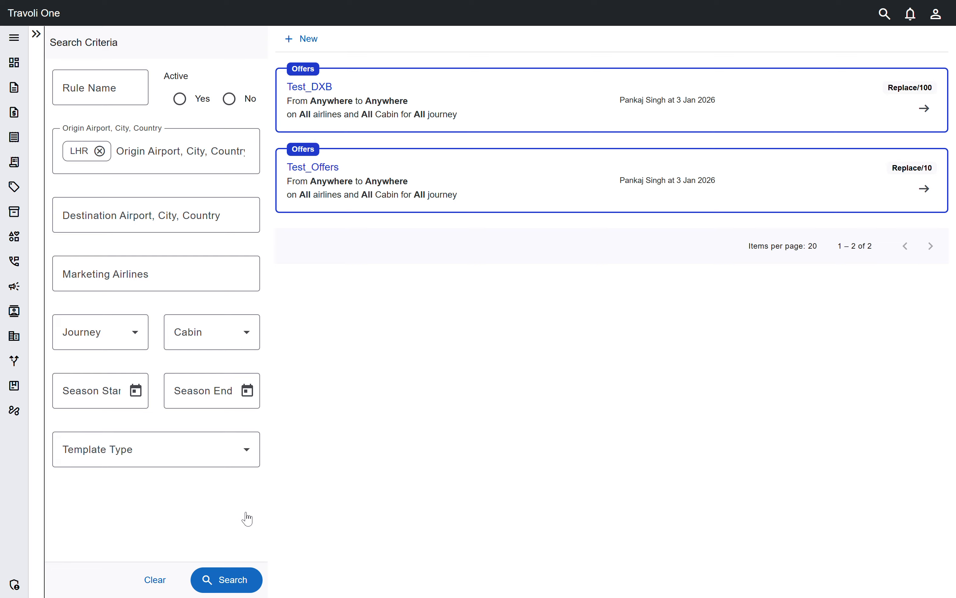
- Check the origin and destination of the Test_DXB and Test_Offers rules, closing each without saving
{"action": "left_click", "coordinate": [929, 126]}
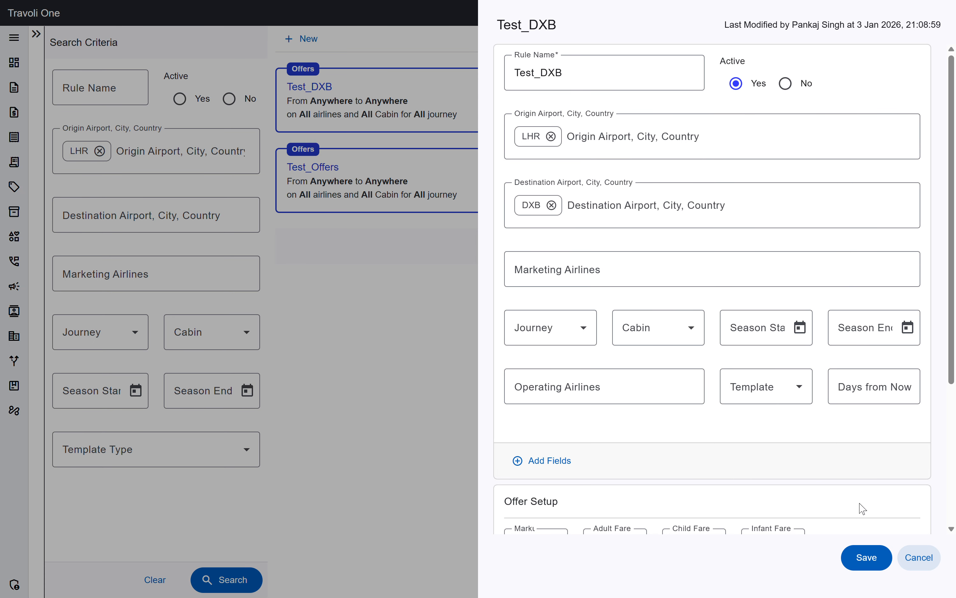
{"action": "left_click", "coordinate": [918, 557]}
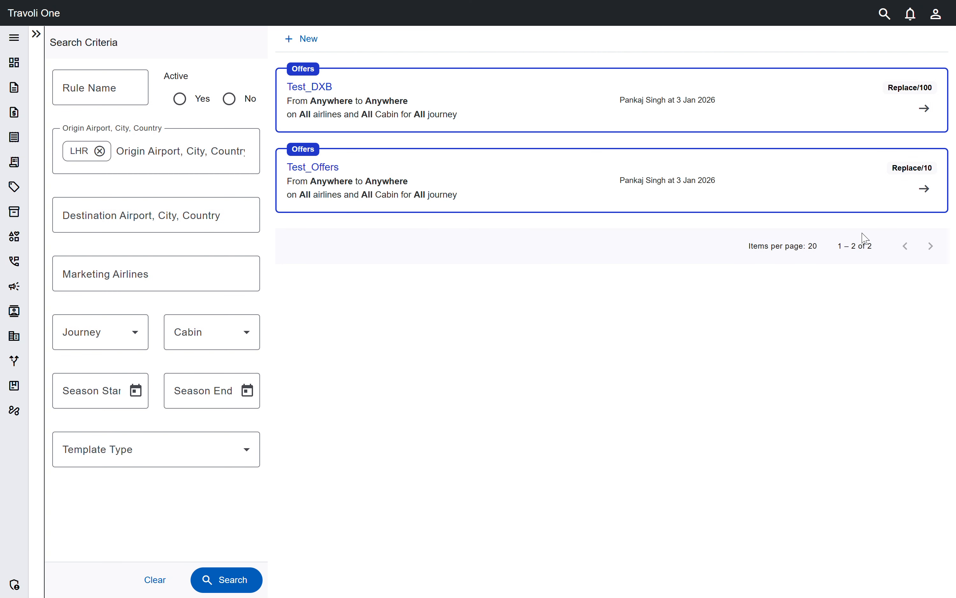
{"action": "left_click", "coordinate": [925, 188]}
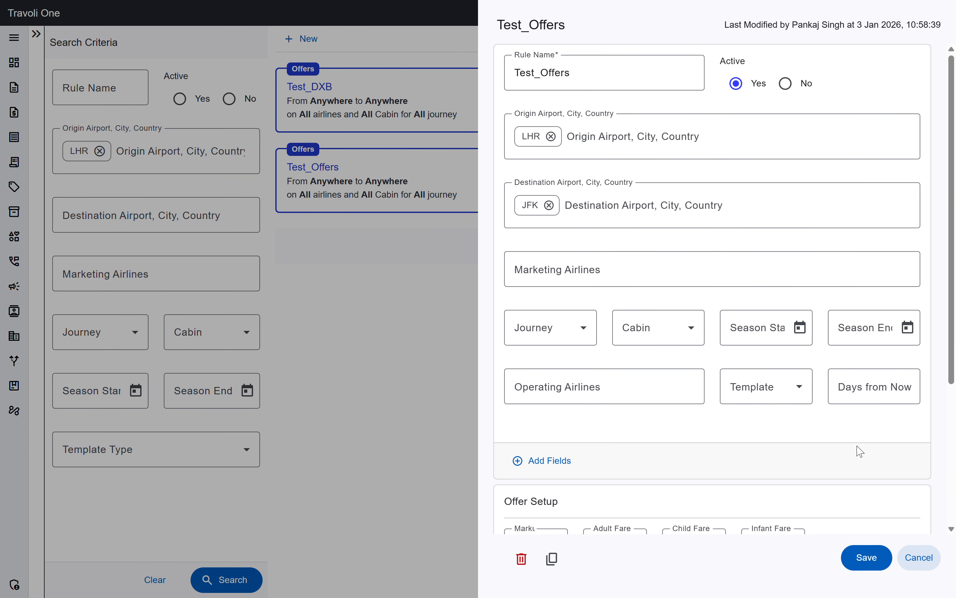
{"action": "left_click", "coordinate": [919, 558]}
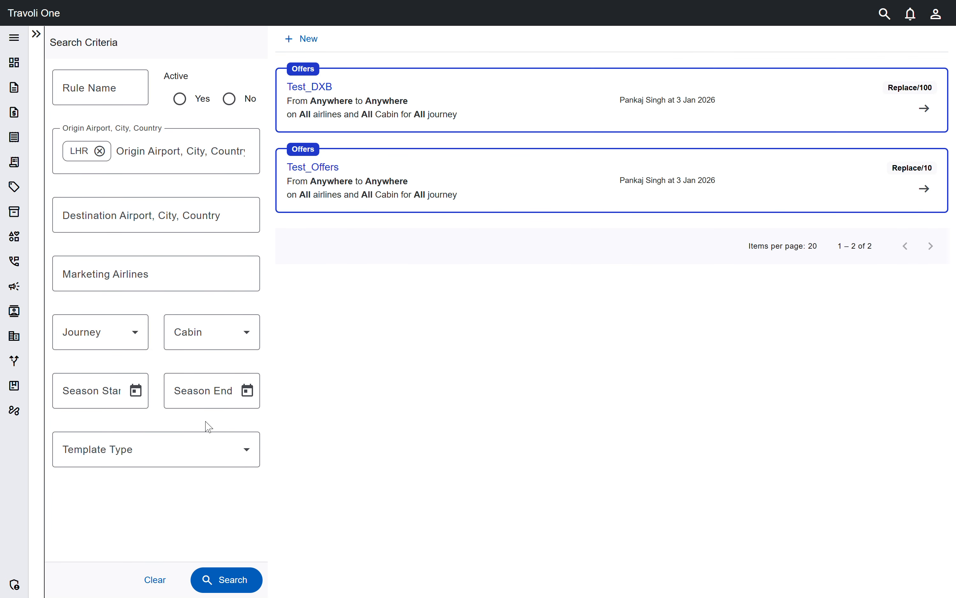
- Clear the search criteria and search the rule list by template type Offer Setup
{"action": "left_click", "coordinate": [154, 579]}
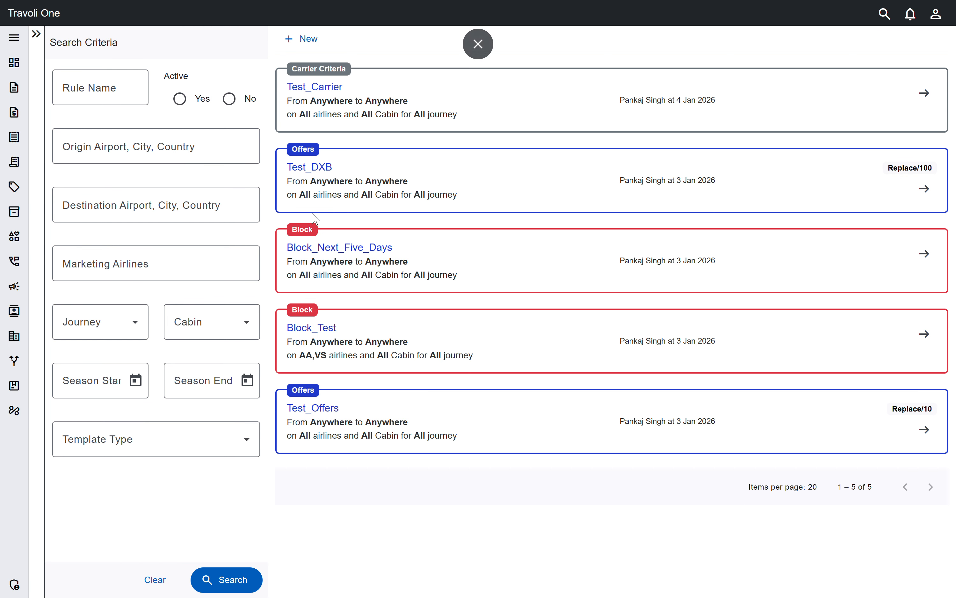
{"action": "left_click", "coordinate": [164, 440]}
{"action": "left_click", "coordinate": [147, 341]}
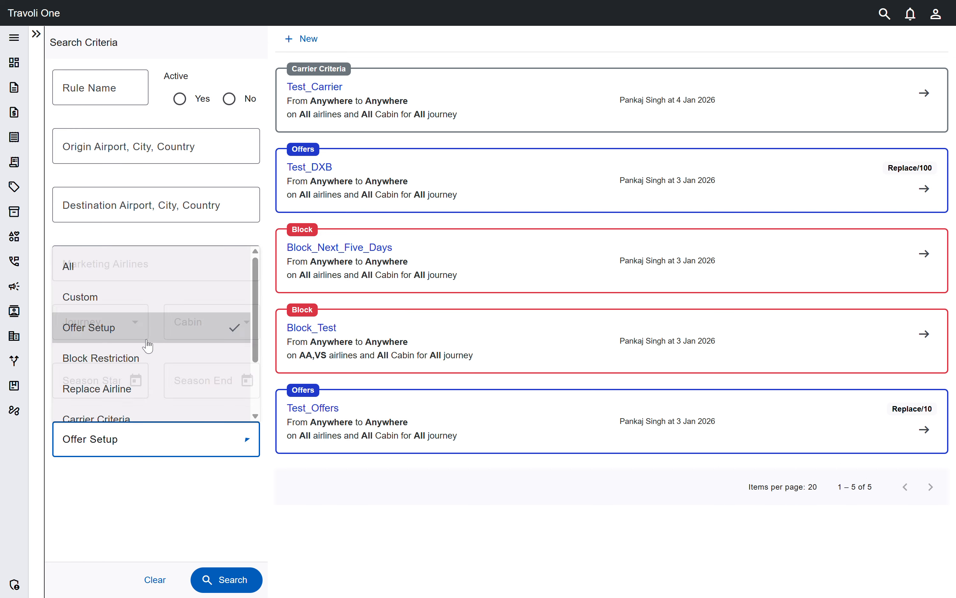
{"action": "left_click", "coordinate": [210, 573]}
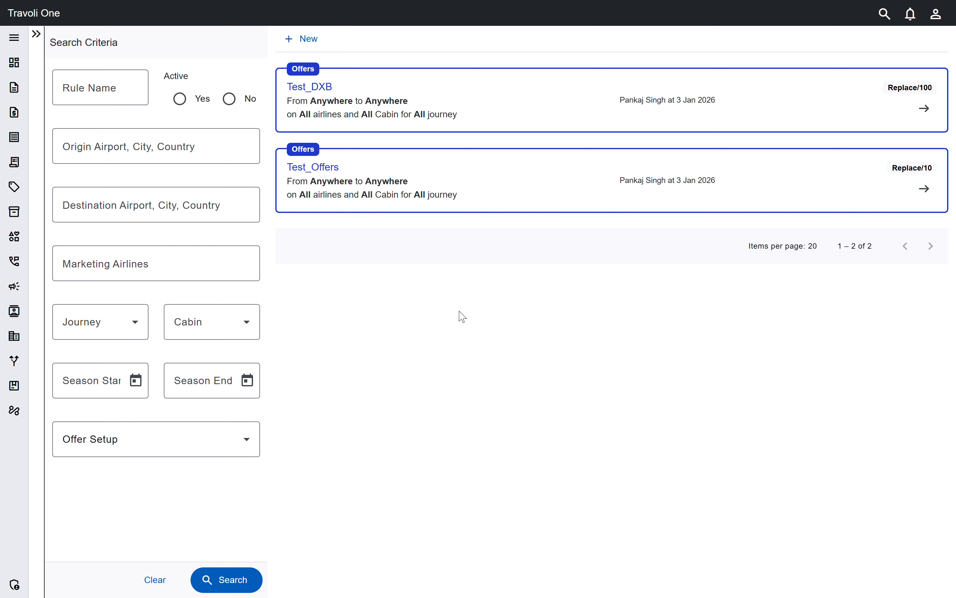